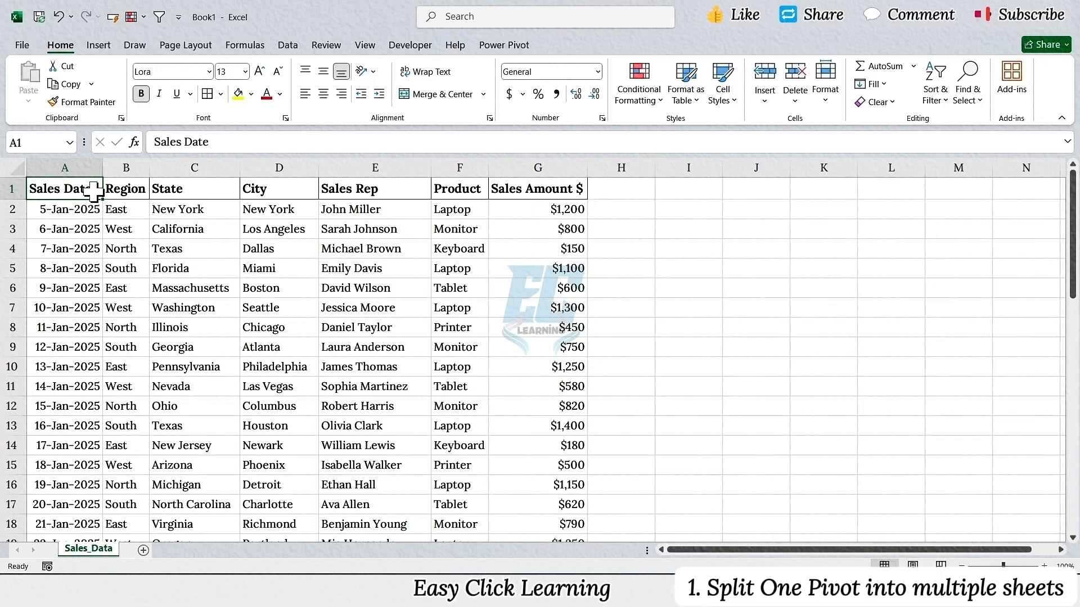
# Step: Review each column of the sales data, from Sales Date through Sales Amount $
pyautogui.click(92, 167)
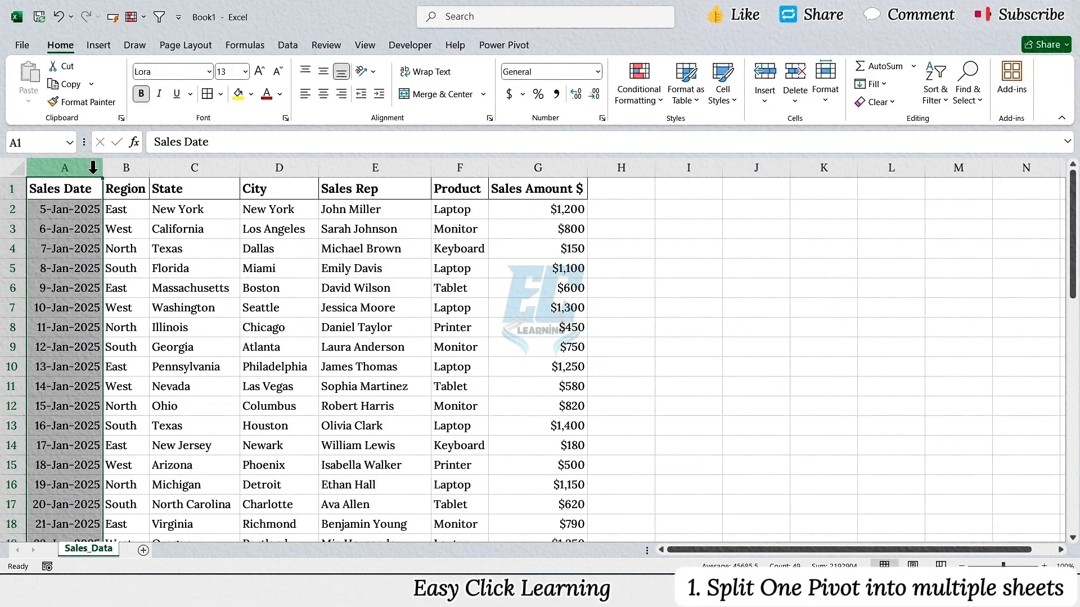
pyautogui.click(137, 167)
pyautogui.click(220, 167)
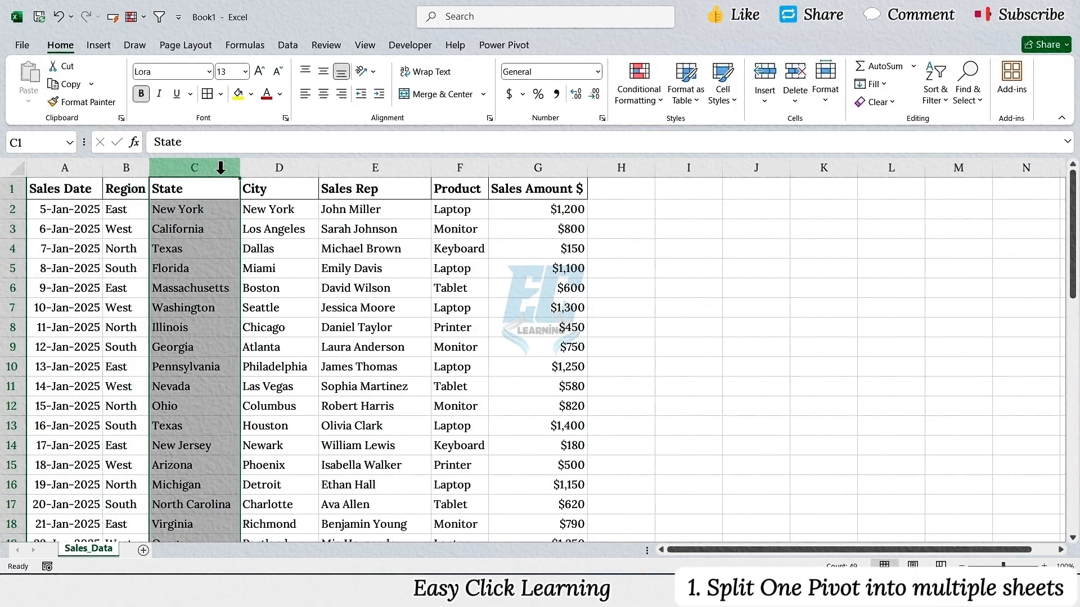
pyautogui.click(273, 167)
pyautogui.click(360, 167)
pyautogui.click(463, 166)
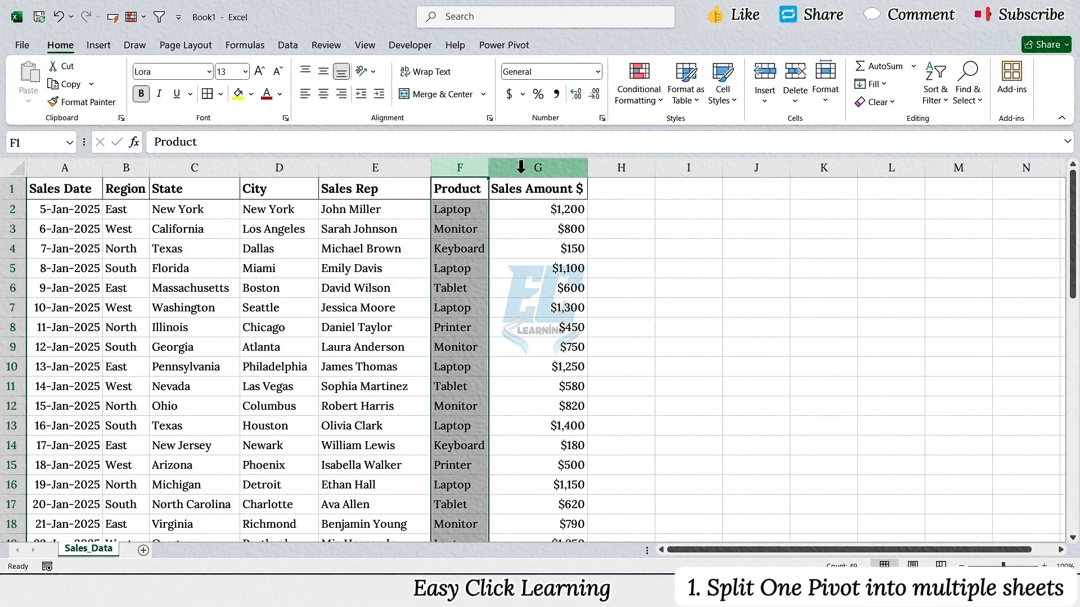
pyautogui.click(519, 167)
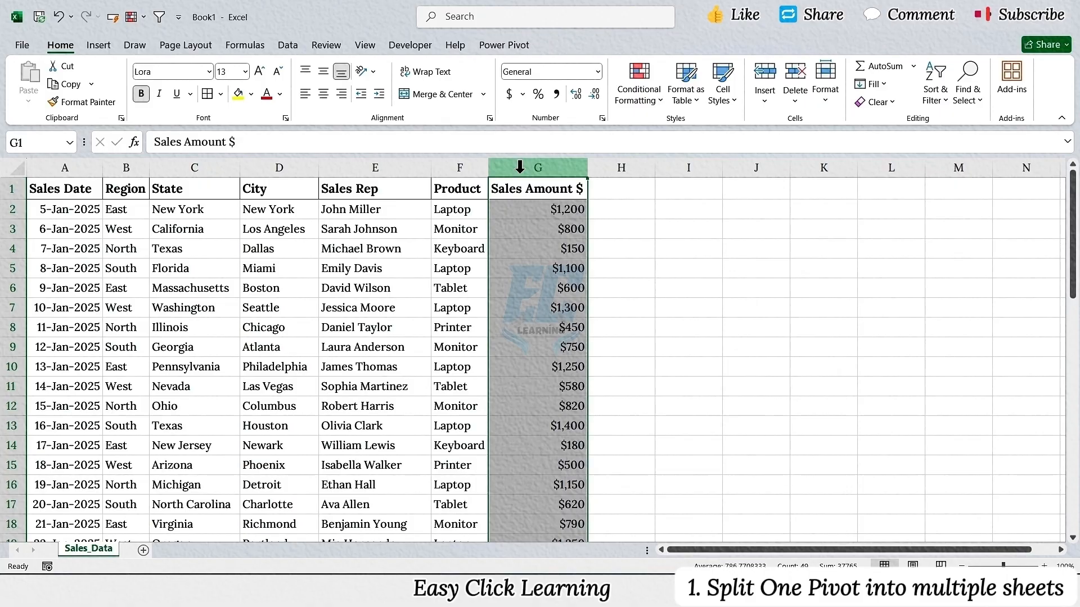
# Step: Convert the sales data range A1:G49 into a table that uses its first row as headers
pyautogui.click(219, 248)
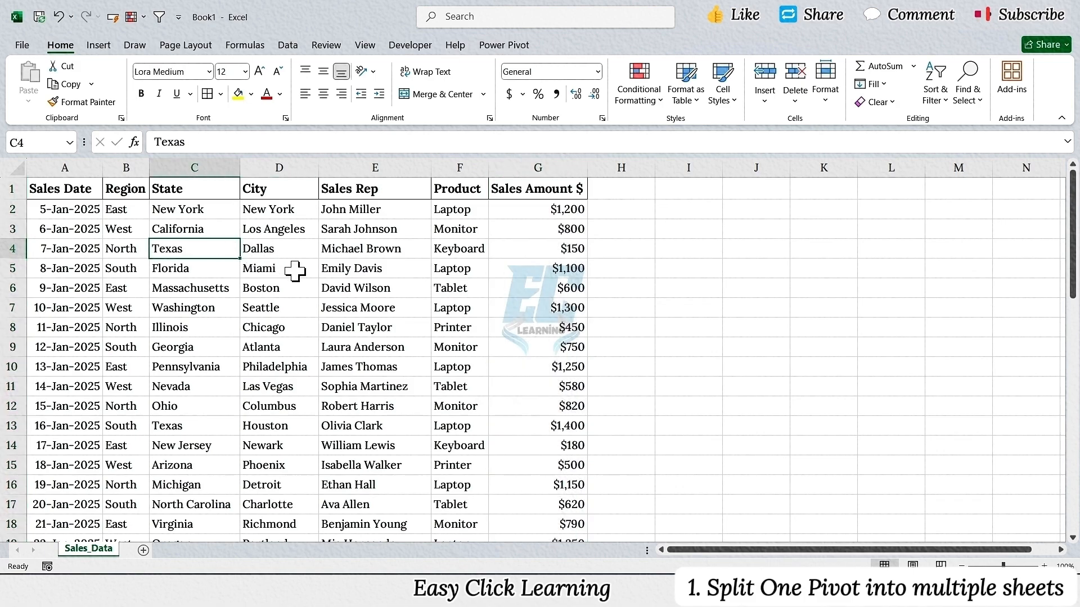
pyautogui.hotkey('ctrl', 't')
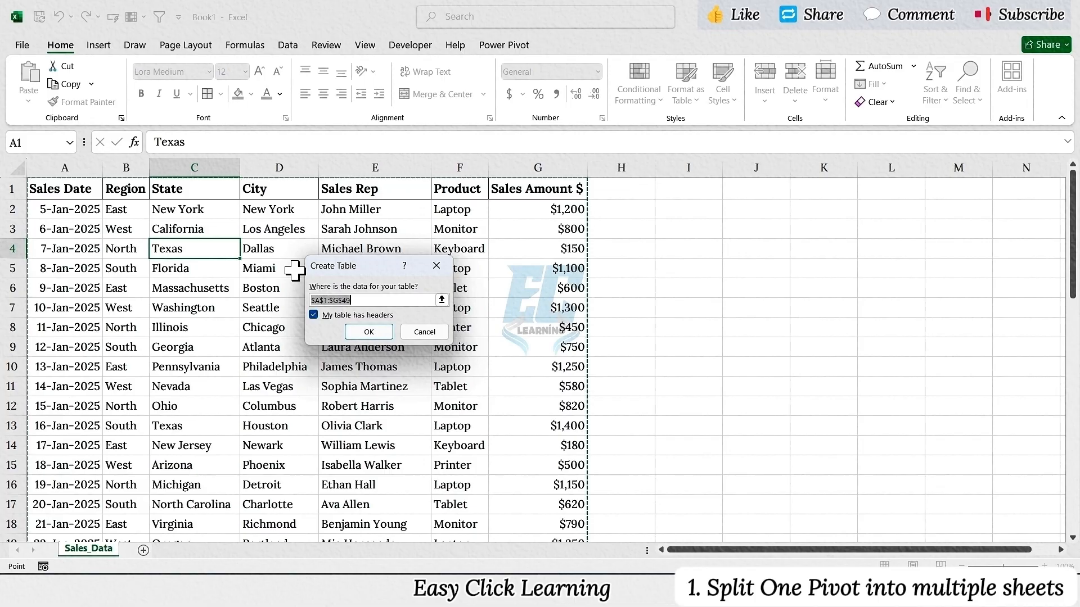
pyautogui.click(313, 315)
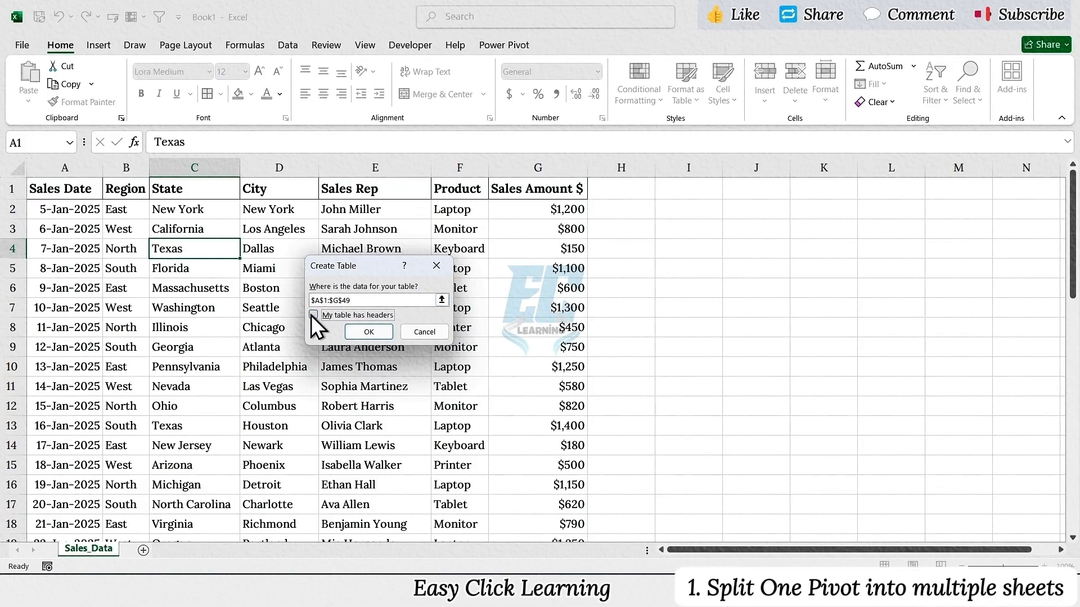
pyautogui.click(363, 330)
pyautogui.click(357, 326)
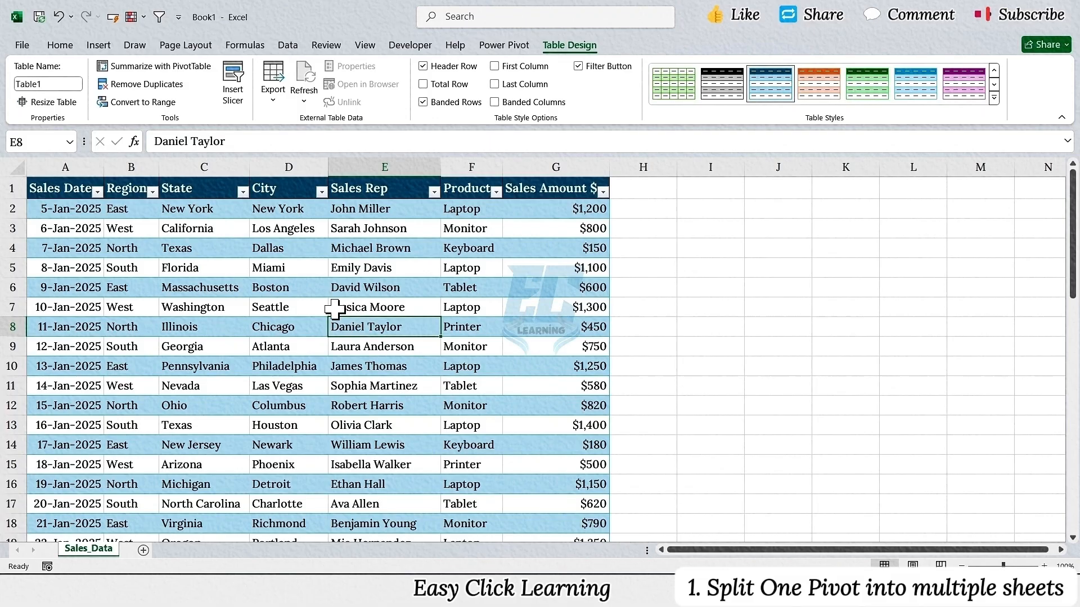
# Step: Insert a PivotTable based on Table1 in a new worksheet
pyautogui.click(107, 49)
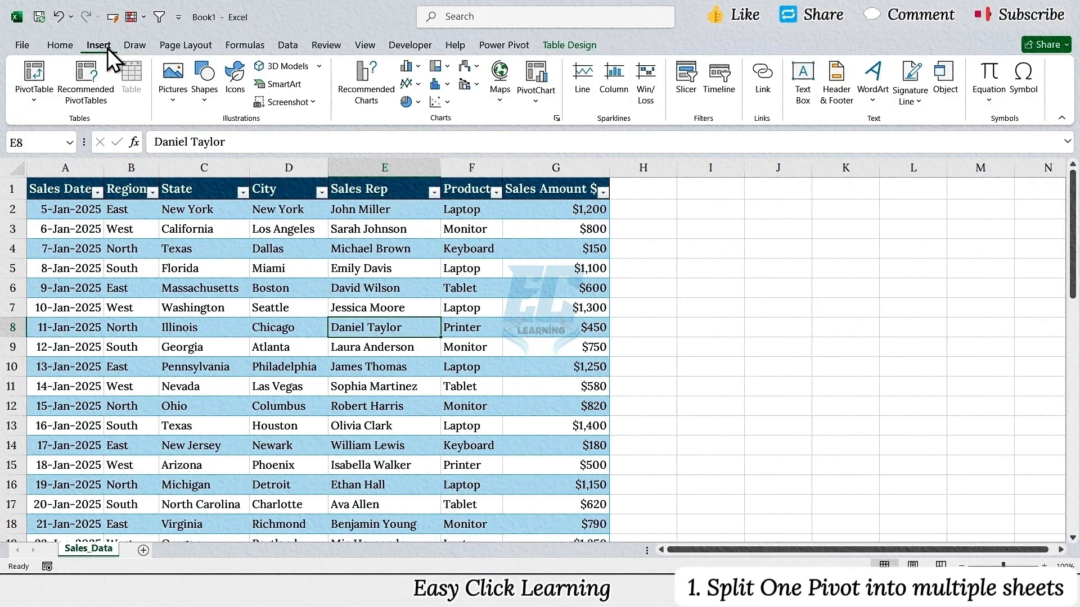
pyautogui.click(39, 63)
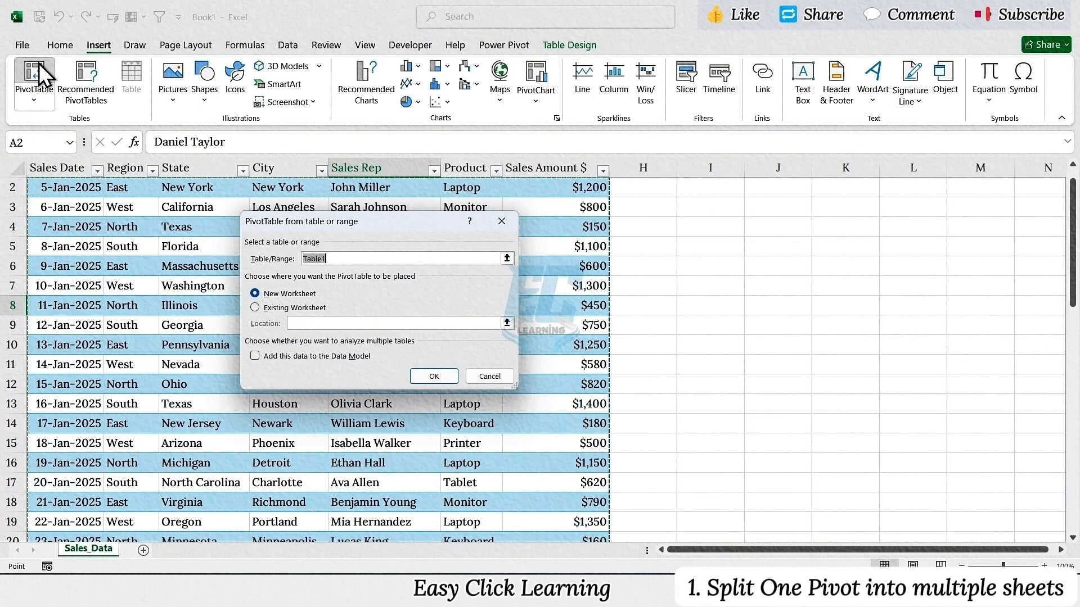
pyautogui.click(291, 293)
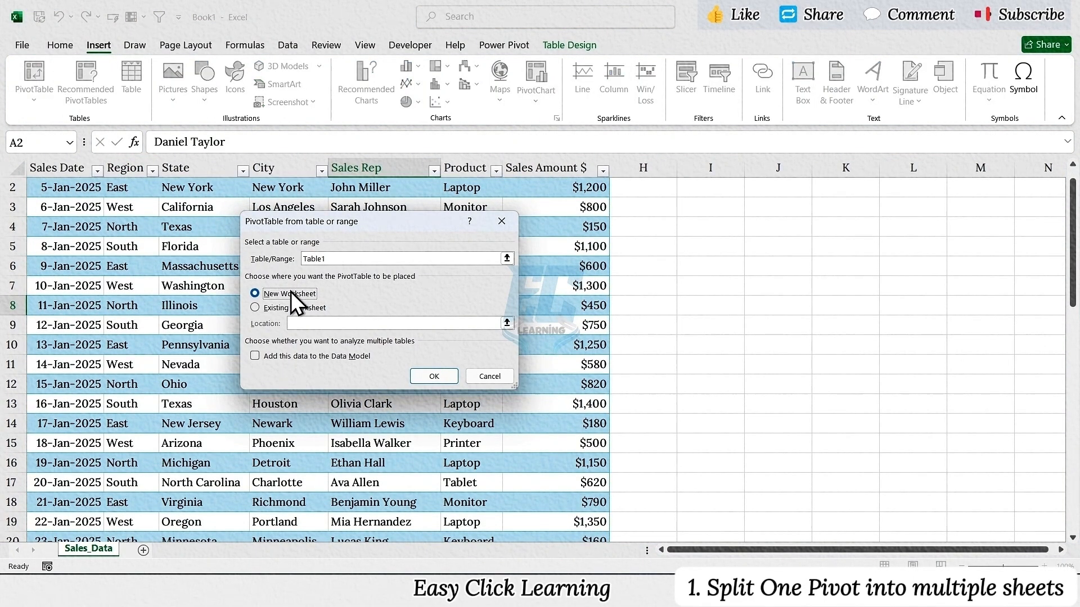
pyautogui.click(425, 380)
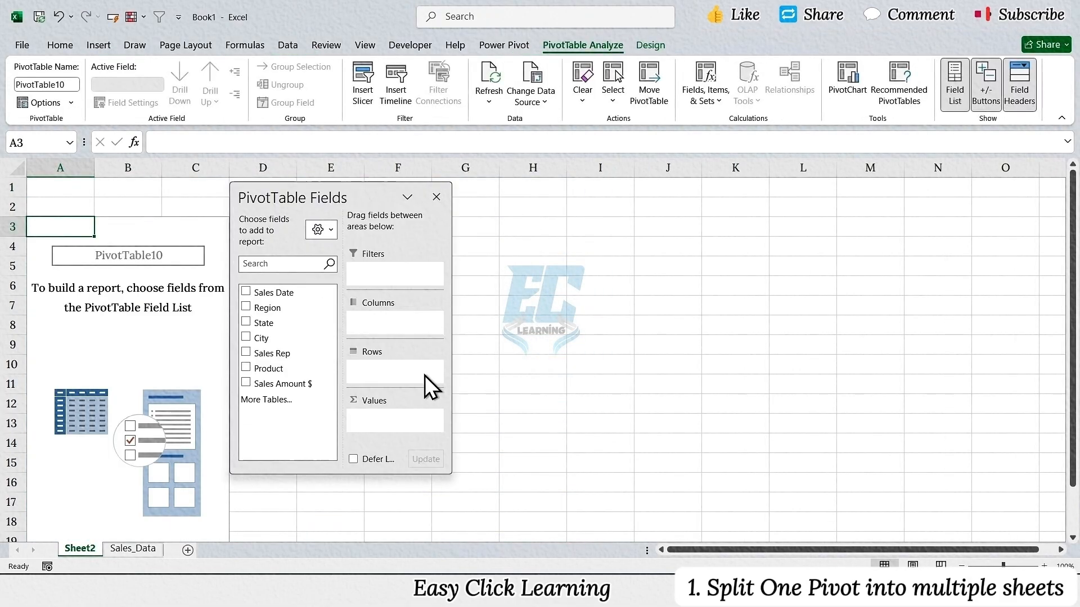
# Step: Lay out the PivotTable with Region as the filter, Sales Rep in rows and Sales Amount $ in values
pyautogui.moveTo(361, 192); pyautogui.dragTo(410, 201)
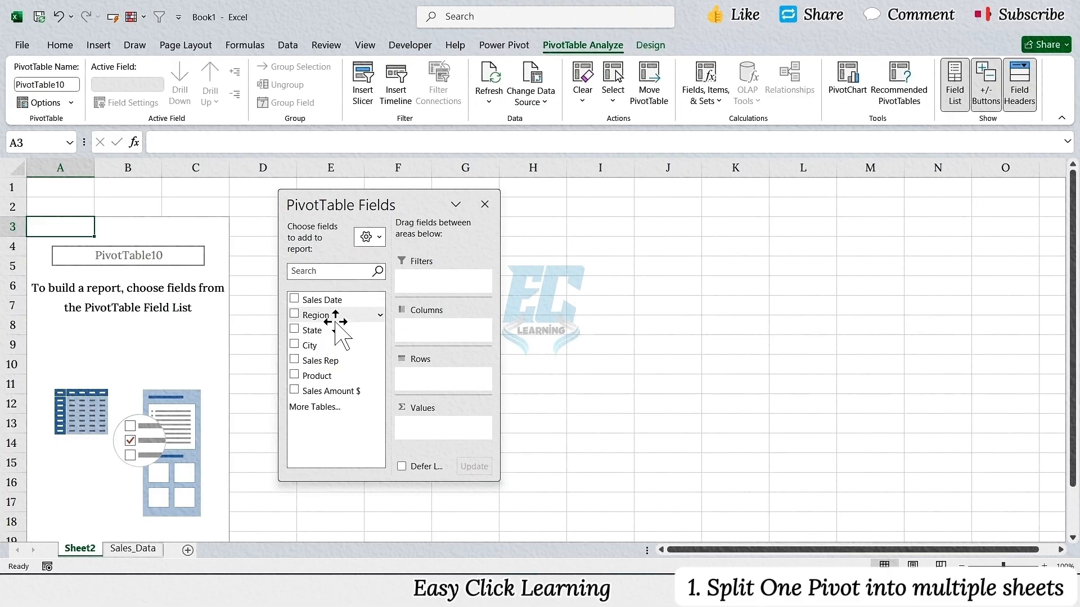
pyautogui.moveTo(315, 323); pyautogui.dragTo(431, 288)
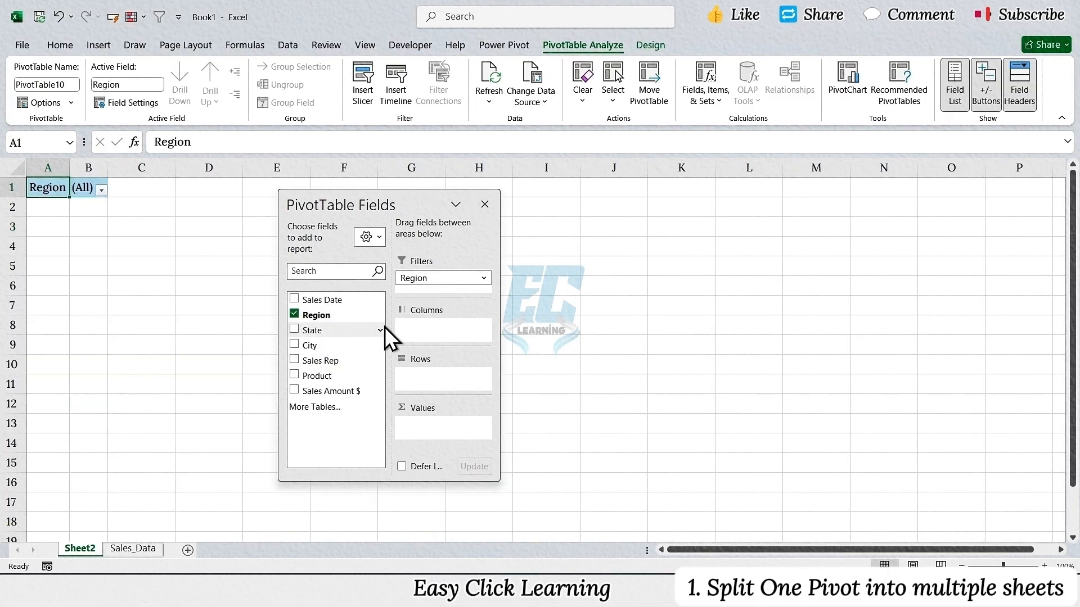
pyautogui.moveTo(324, 360); pyautogui.dragTo(425, 376)
pyautogui.moveTo(328, 391); pyautogui.dragTo(427, 422)
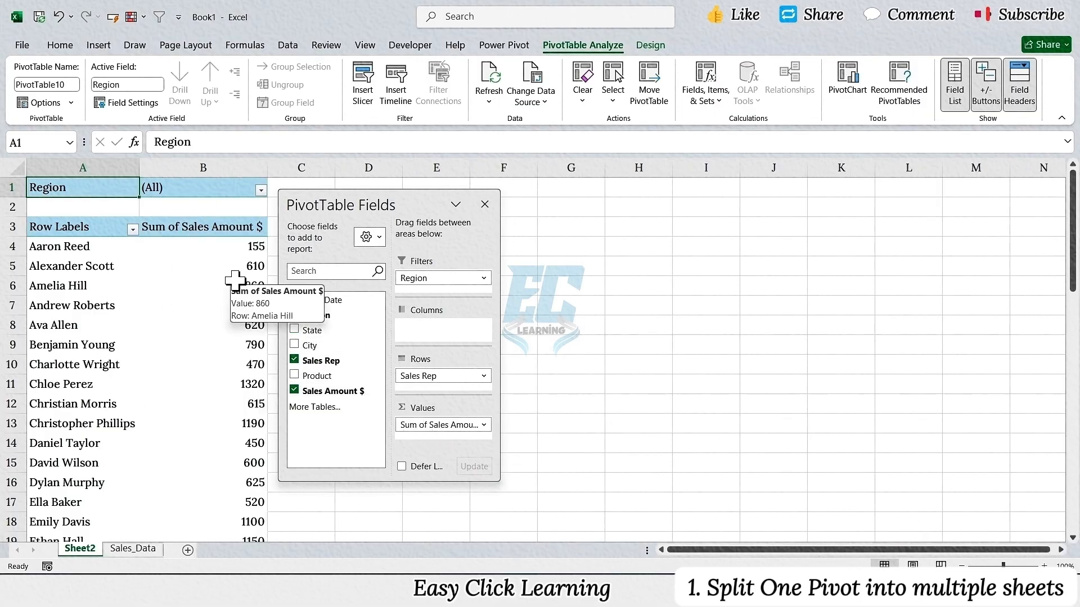
# Step: Filter the PivotTable's Region field by East, followed by North
pyautogui.click(260, 190)
pyautogui.click(122, 238)
pyautogui.click(207, 373)
pyautogui.click(260, 190)
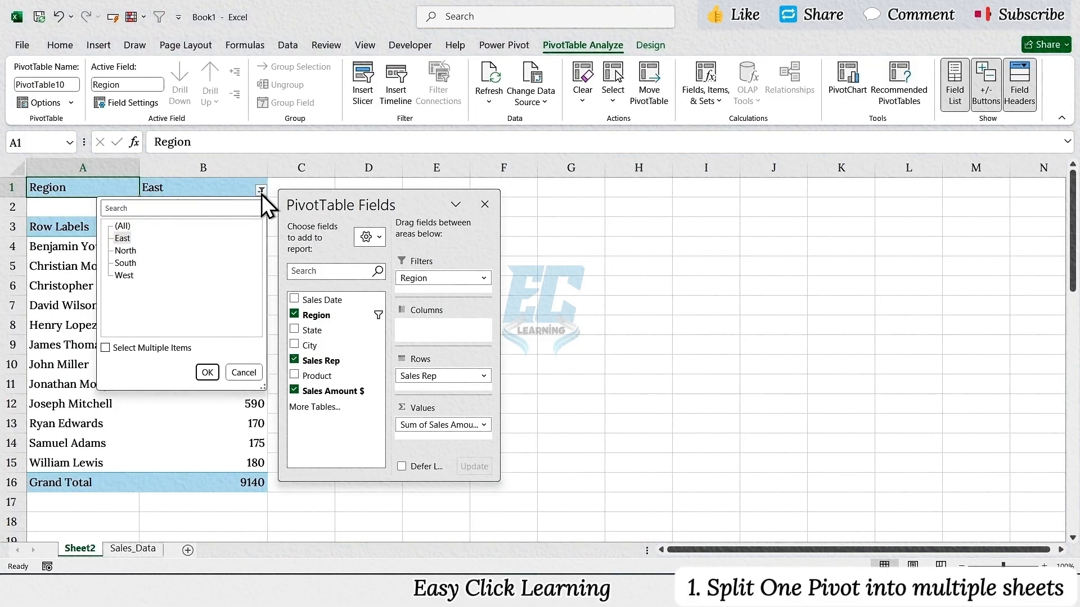
pyautogui.click(125, 250)
pyautogui.click(207, 372)
# Step: Reset the PivotTable's Region filter to (All)
pyautogui.click(241, 190)
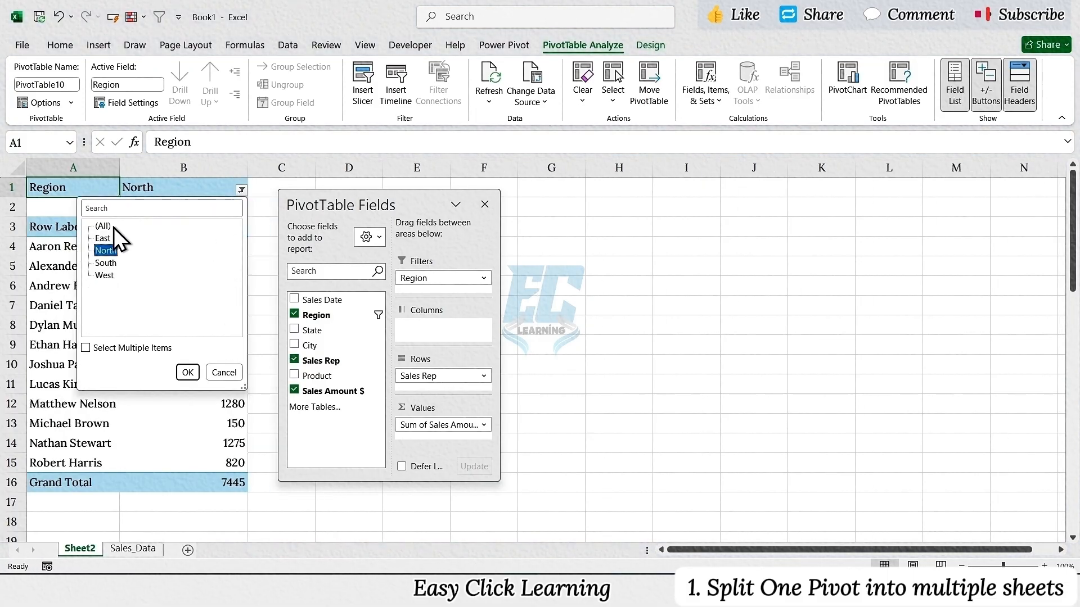
pyautogui.click(114, 227)
pyautogui.click(187, 373)
# Step: Generate report filter pages for Region to split the PivotTable into one sheet per region
pyautogui.click(219, 194)
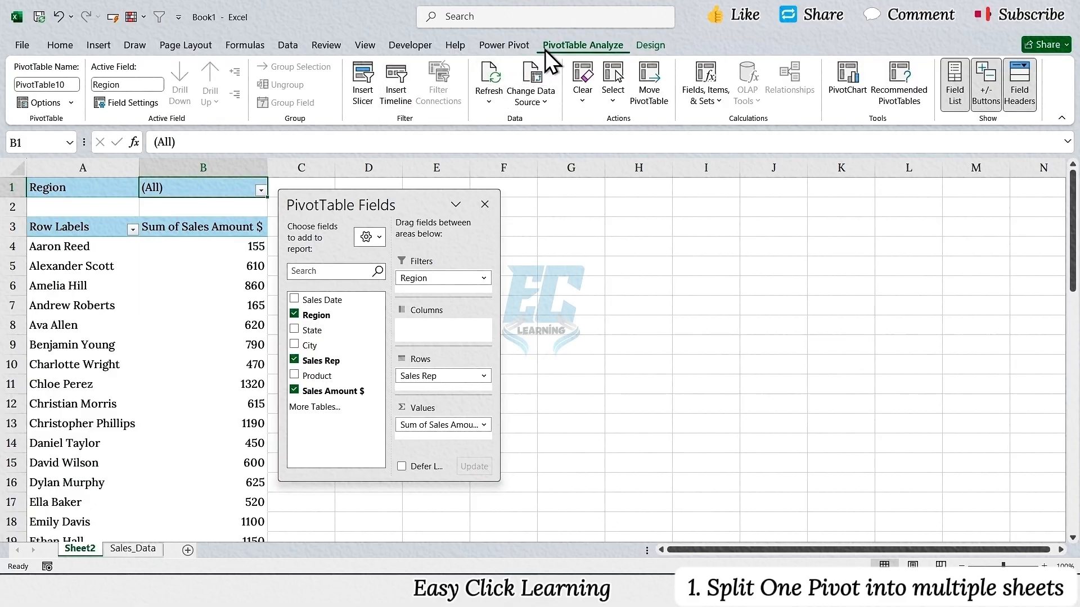
pyautogui.click(71, 103)
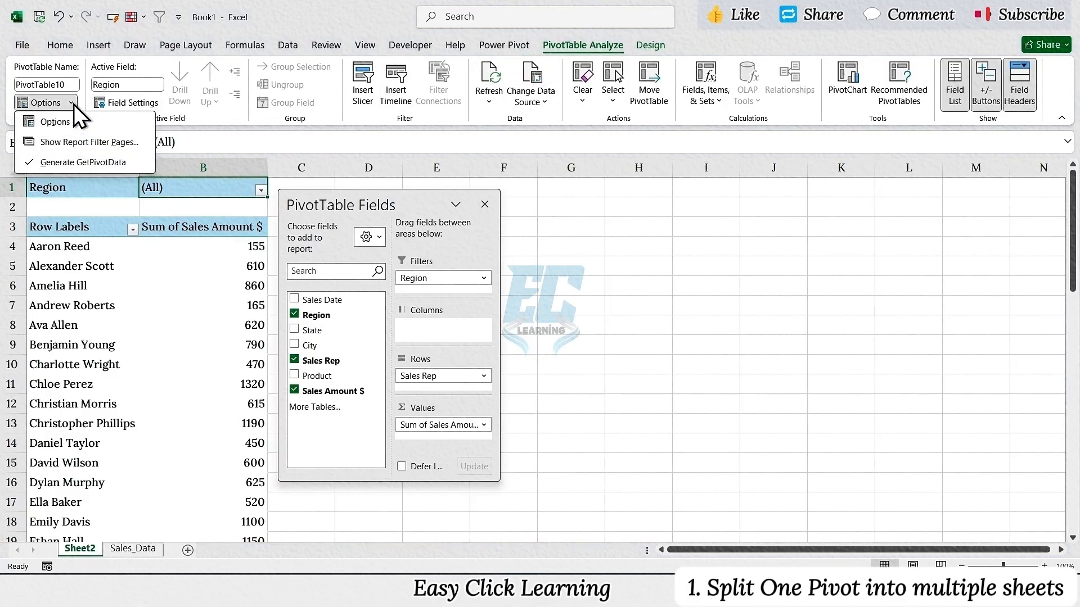
pyautogui.click(77, 144)
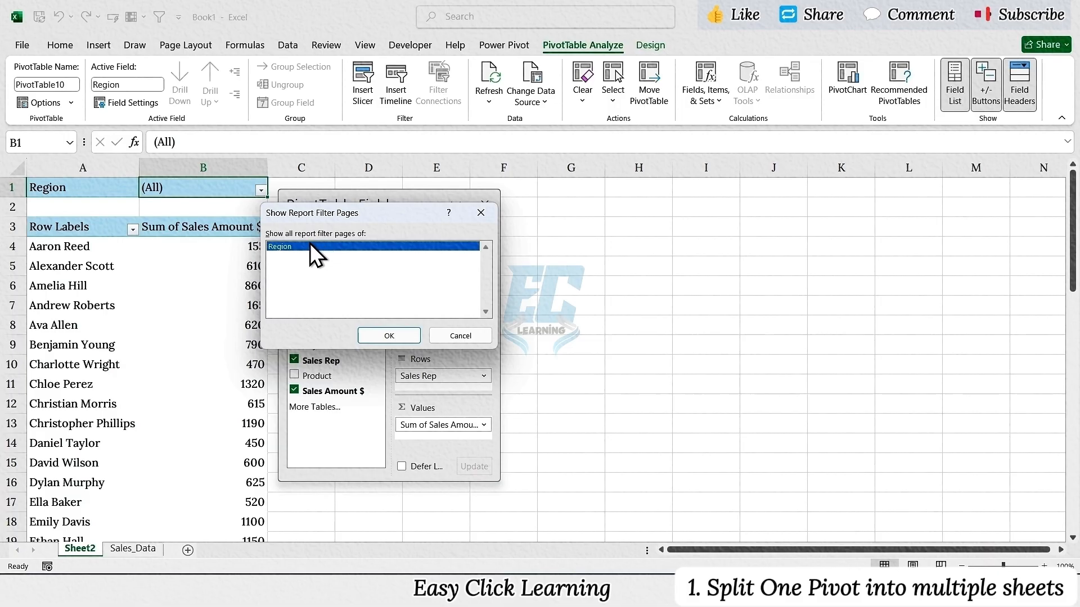
pyautogui.click(387, 335)
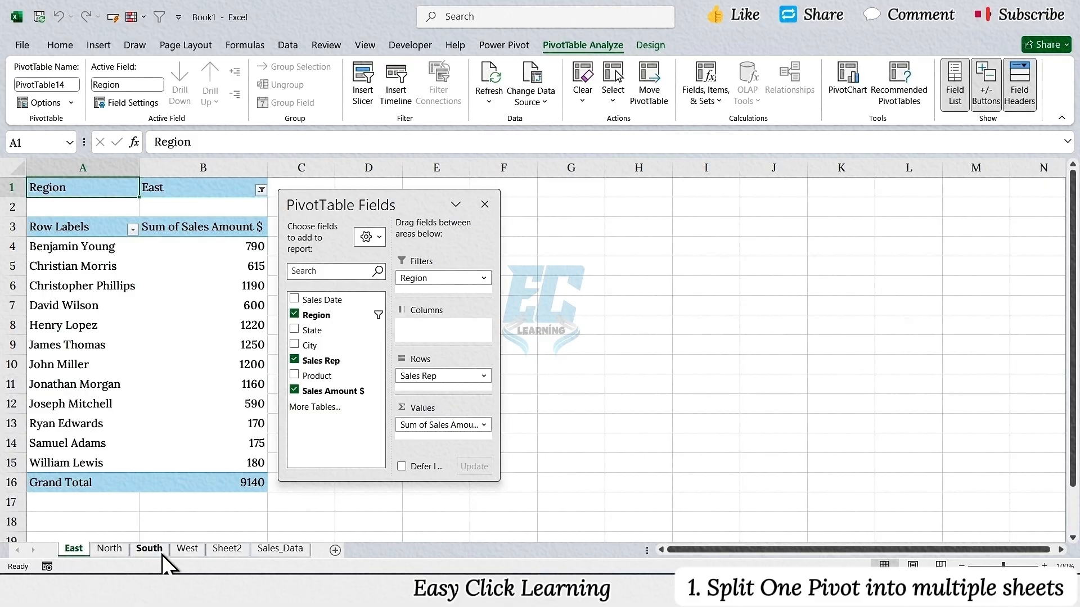
# Step: Look through the North, South and West sheets and inspect the Region filter choices on the North sheet
pyautogui.click(108, 550)
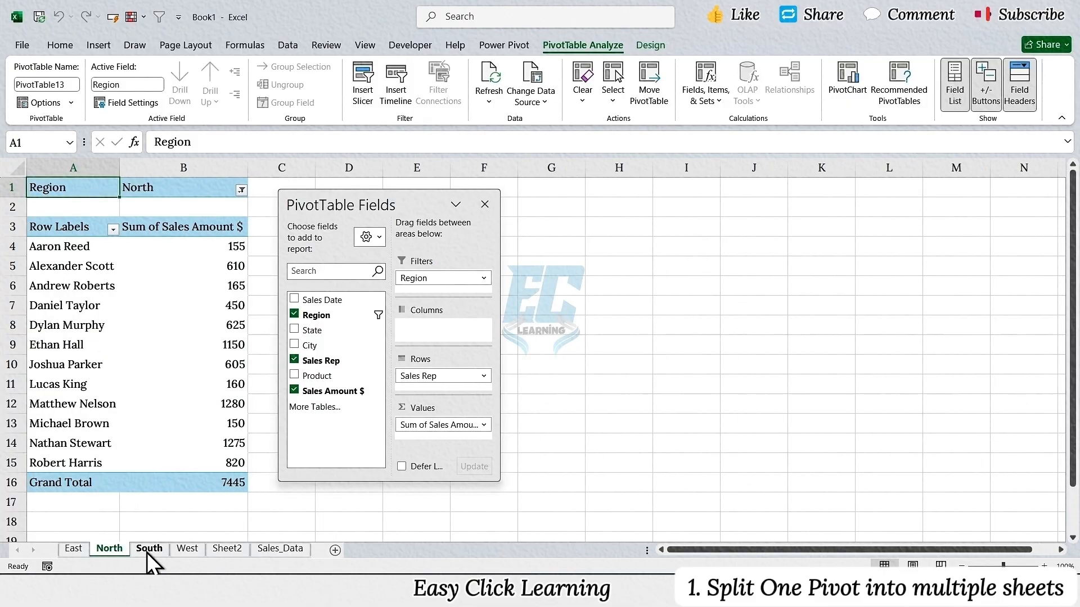
pyautogui.click(147, 553)
pyautogui.click(173, 550)
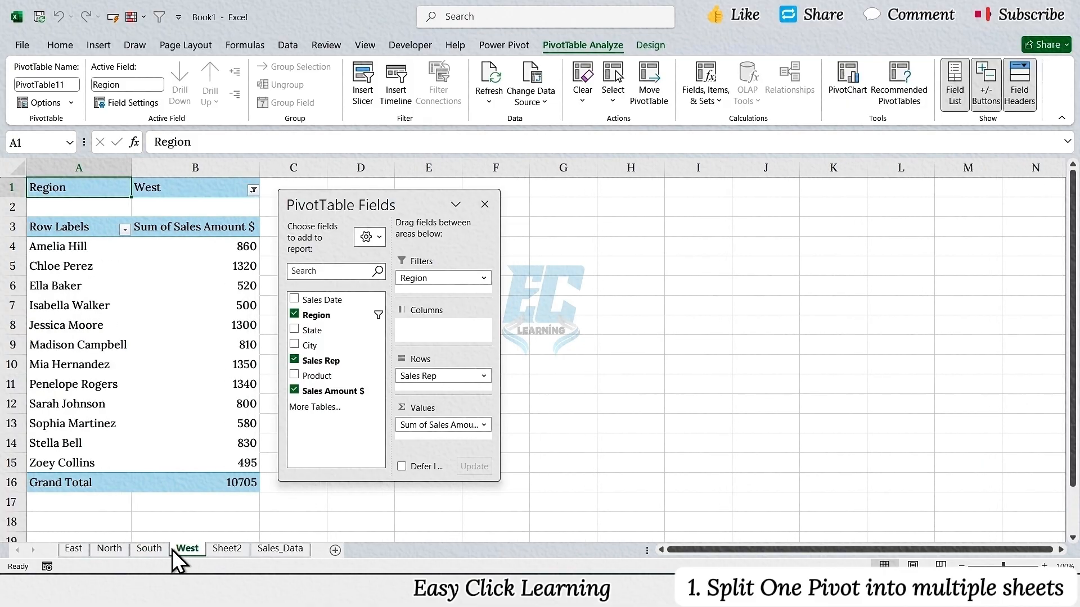
pyautogui.click(126, 549)
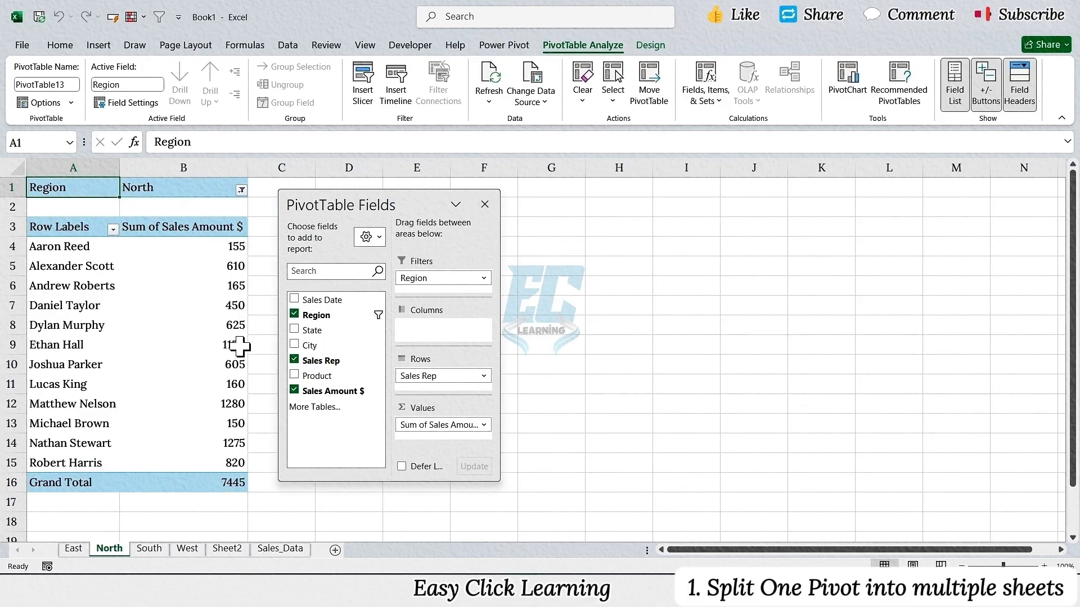
pyautogui.click(241, 190)
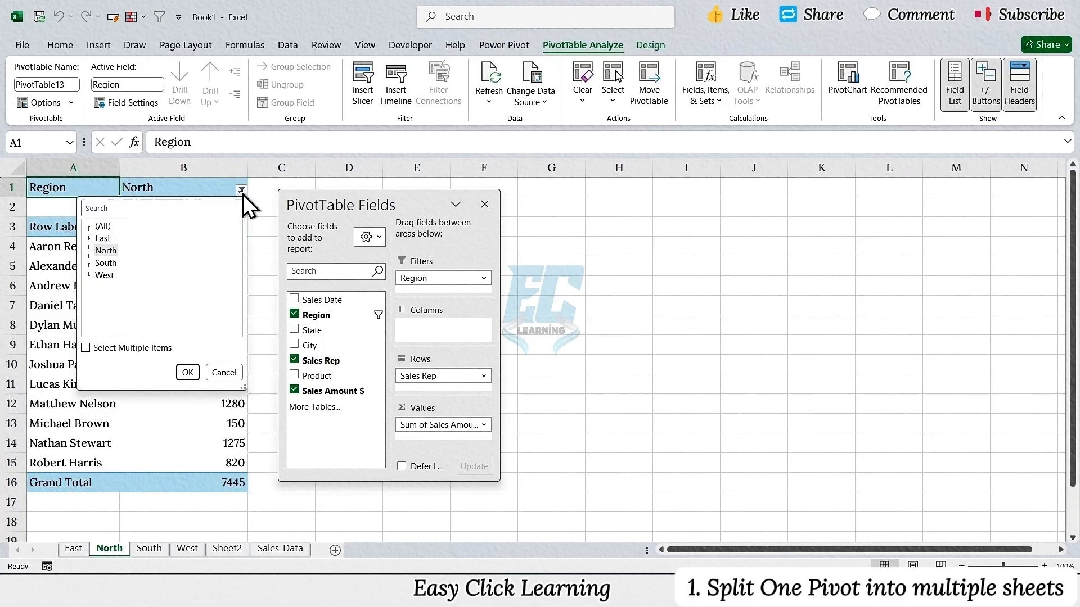
pyautogui.click(240, 192)
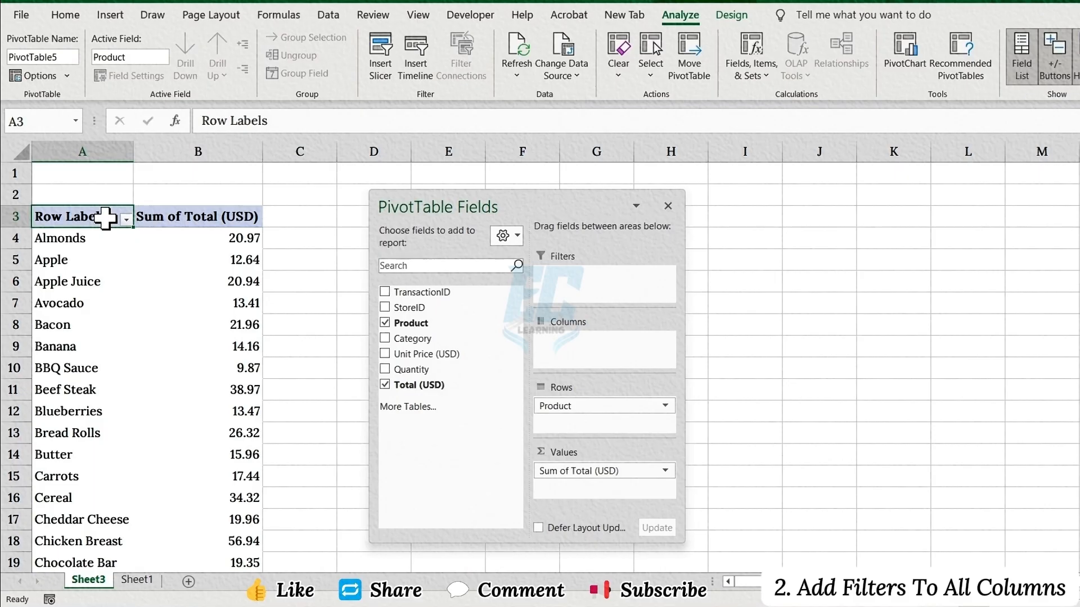
# Step: Filter the Row Labels of the product PivotTable to Almonds only, and undo that filter
pyautogui.click(127, 221)
pyautogui.click(42, 386)
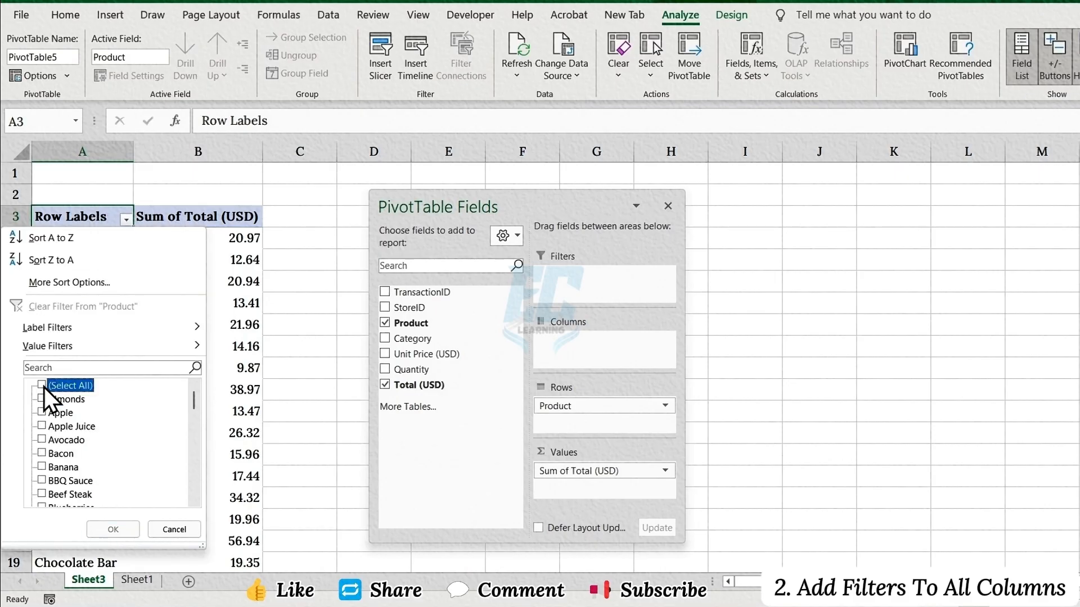
pyautogui.click(42, 398)
pyautogui.click(114, 528)
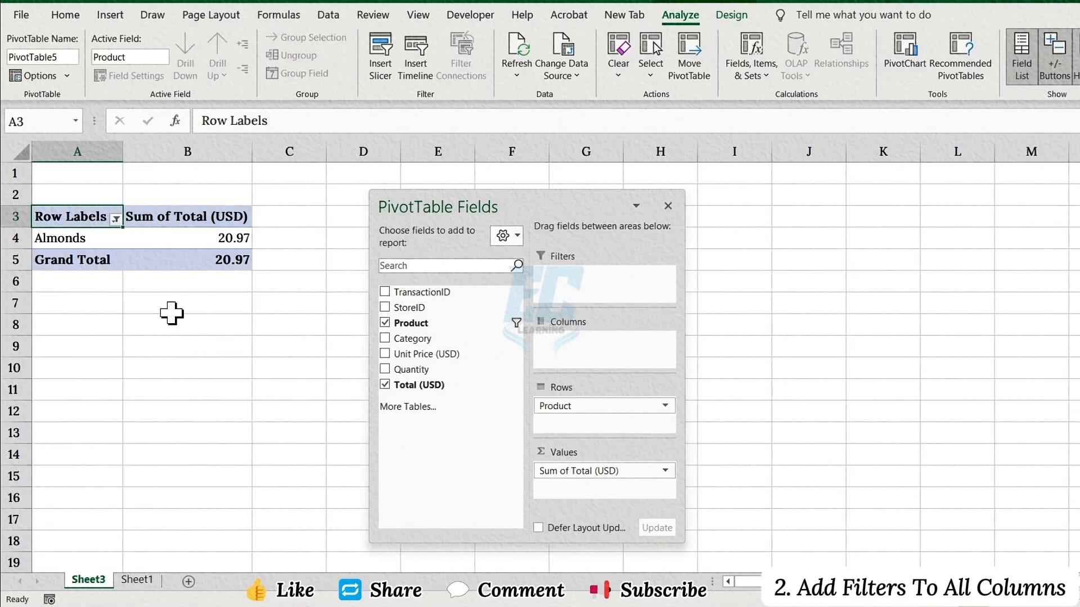
pyautogui.hotkey('ctrl', 'z')
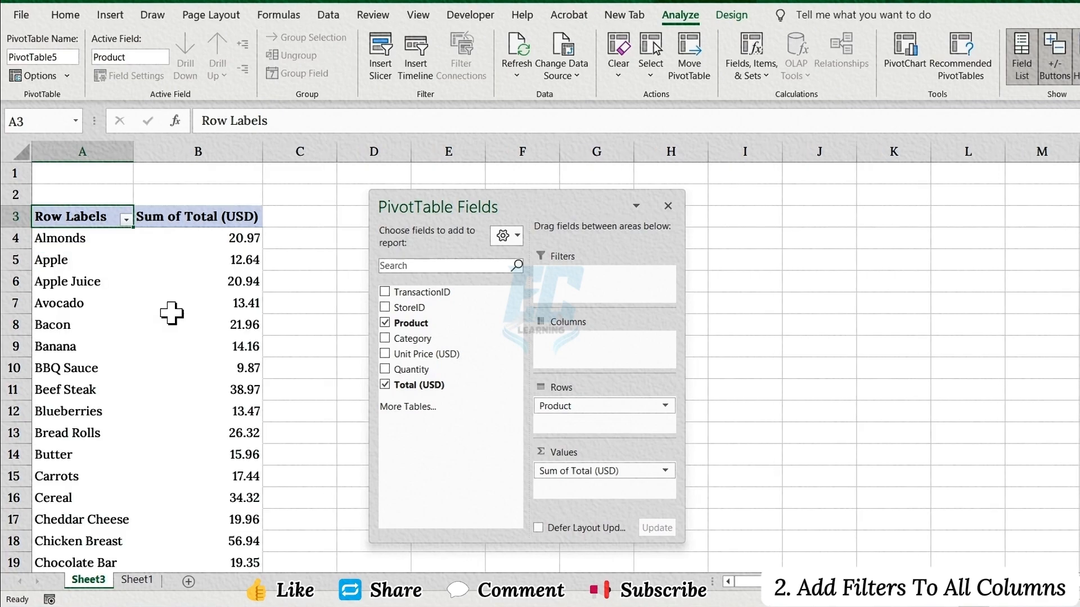
# Step: Add a filter to the Sum of Total (USD) column by applying AutoFilter from empty cell C6 beside the PivotTable
pyautogui.click(224, 215)
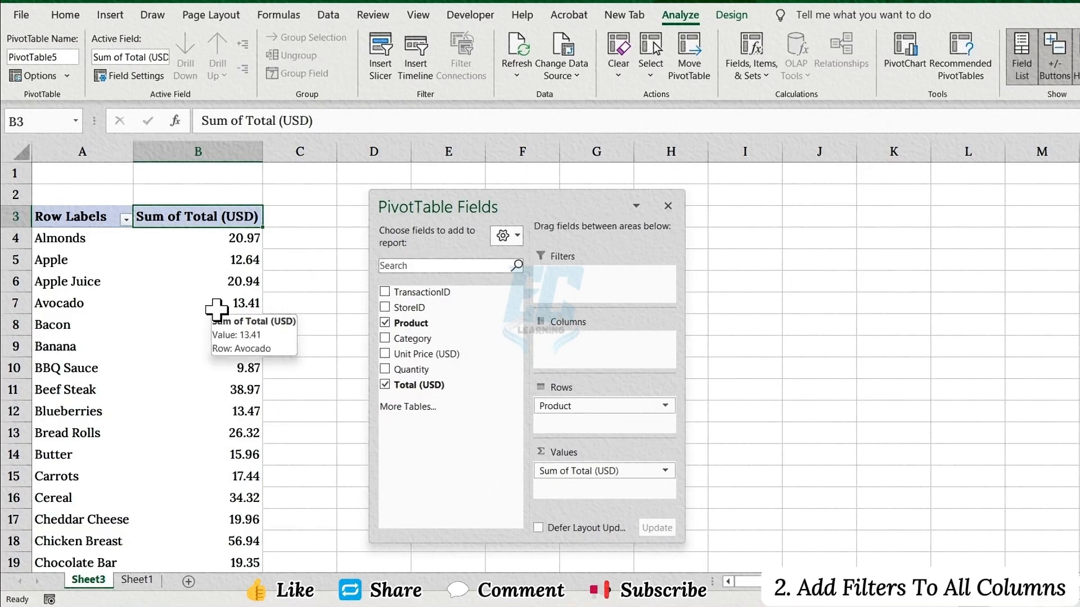
pyautogui.click(288, 282)
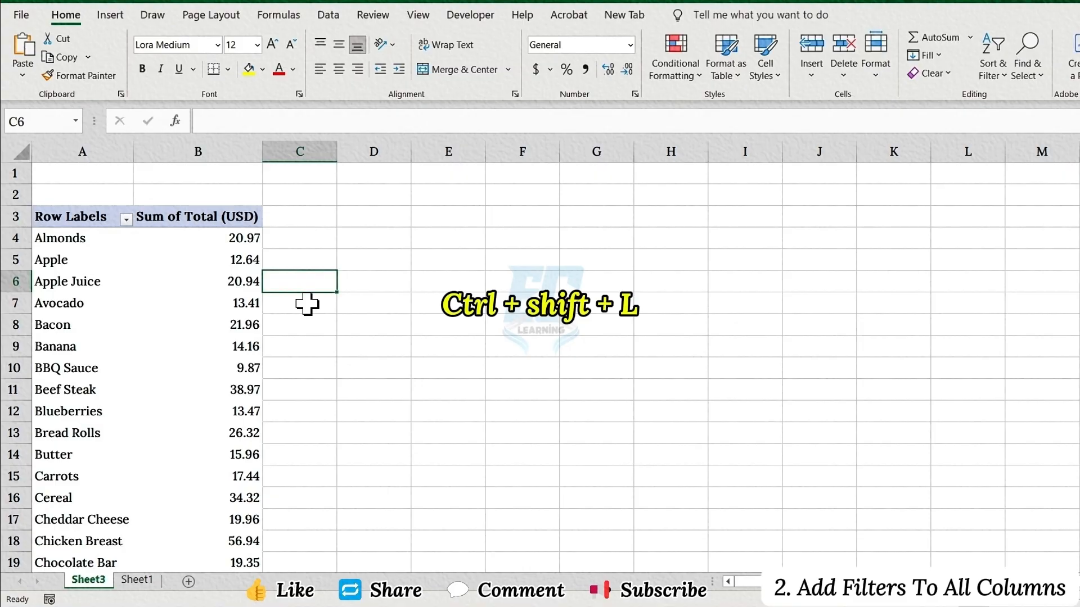
pyautogui.hotkey('ctrl', 'shift', 'l')
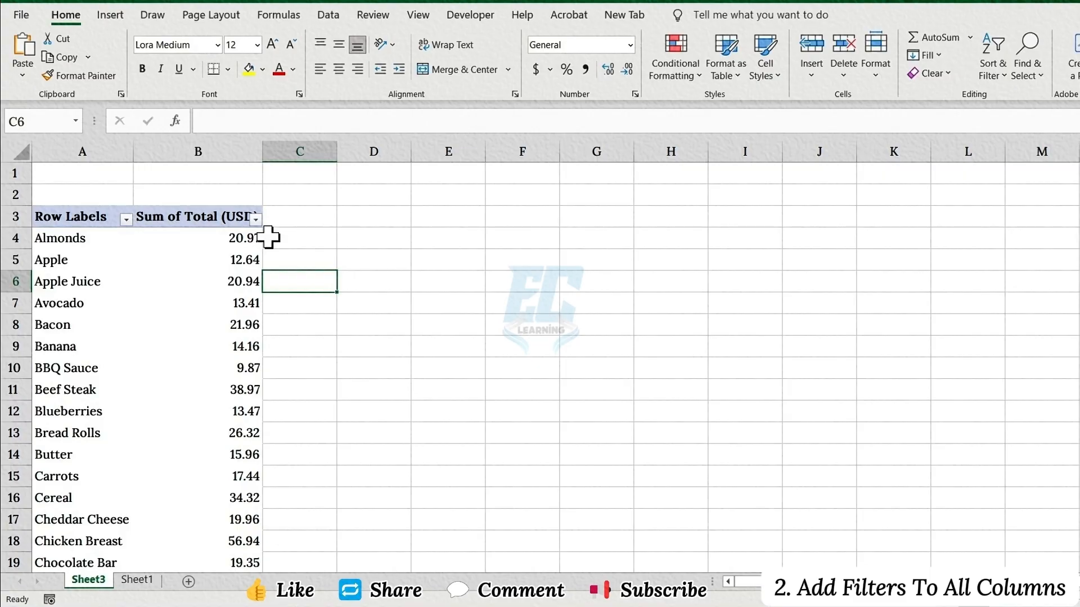
# Step: Filter the Sum of Total (USD) column to its top 10 items
pyautogui.click(255, 218)
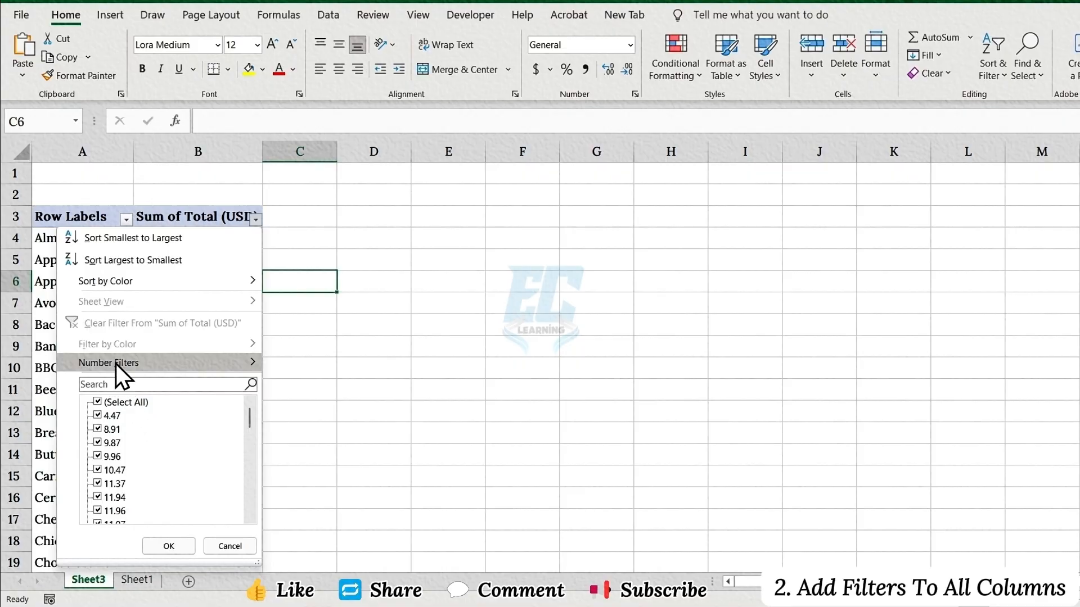
pyautogui.moveTo(202, 359)
pyautogui.click(313, 526)
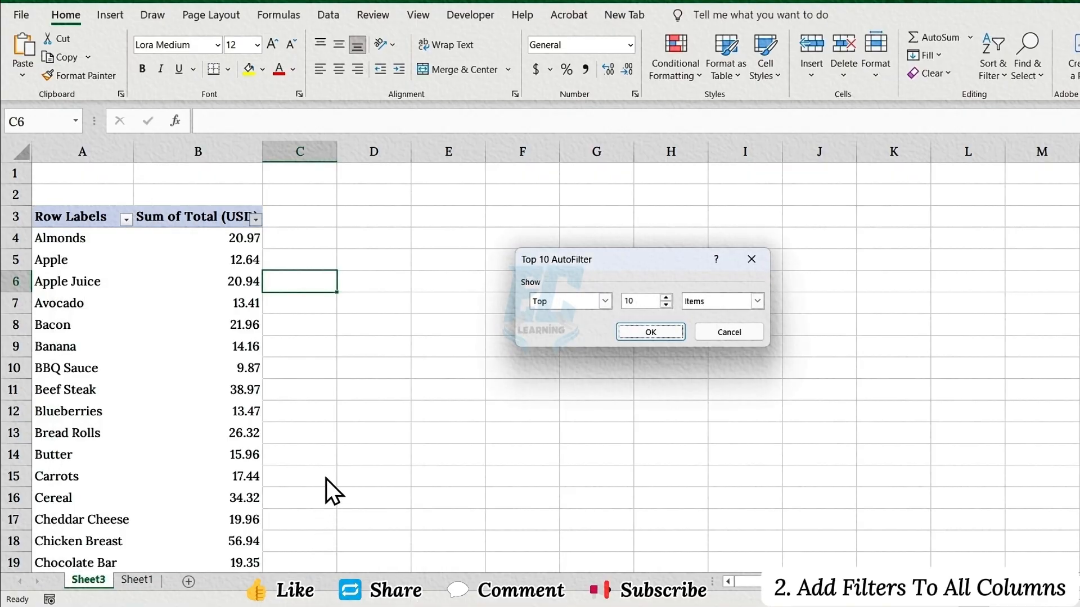
pyautogui.click(655, 333)
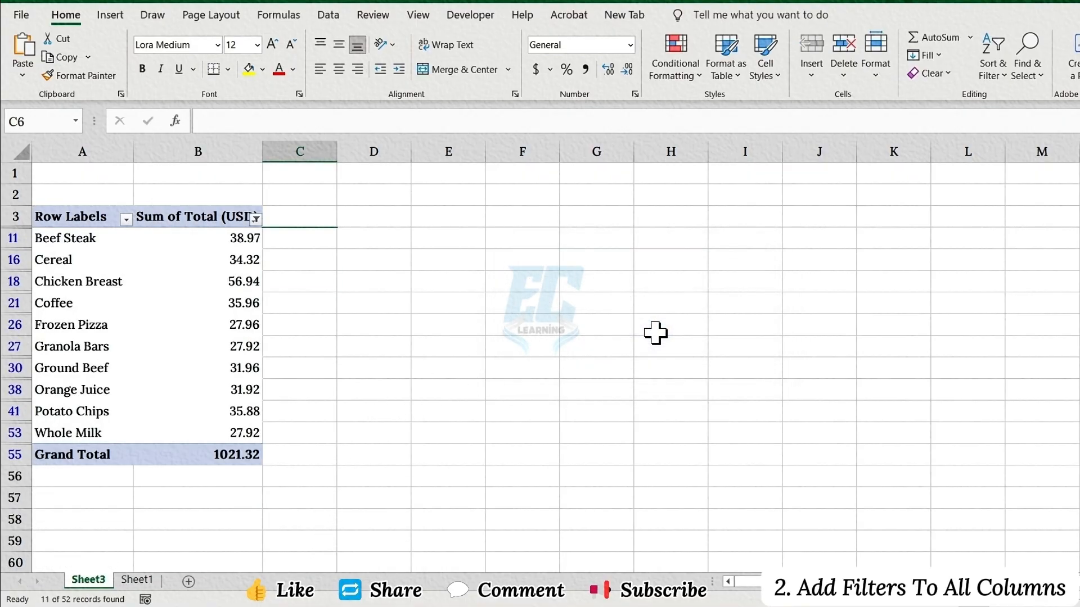
# Step: Open the PivotTable's display options, keep Display field captions and filter drop downs enabled, and apply the settings
pyautogui.moveTo(225, 305)
pyautogui.click(225, 275)
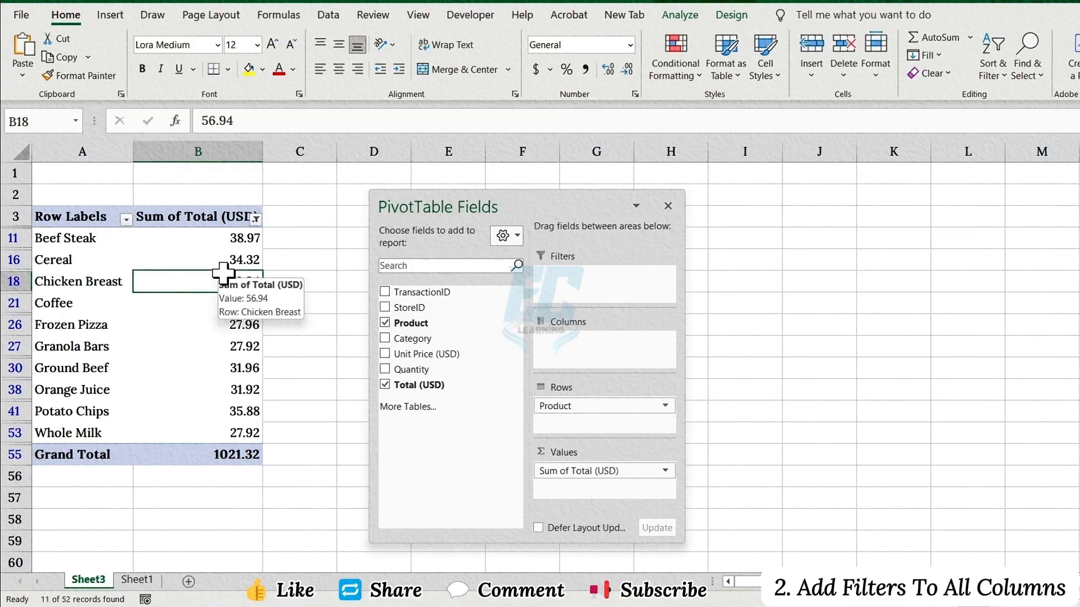
pyautogui.click(673, 16)
pyautogui.click(70, 76)
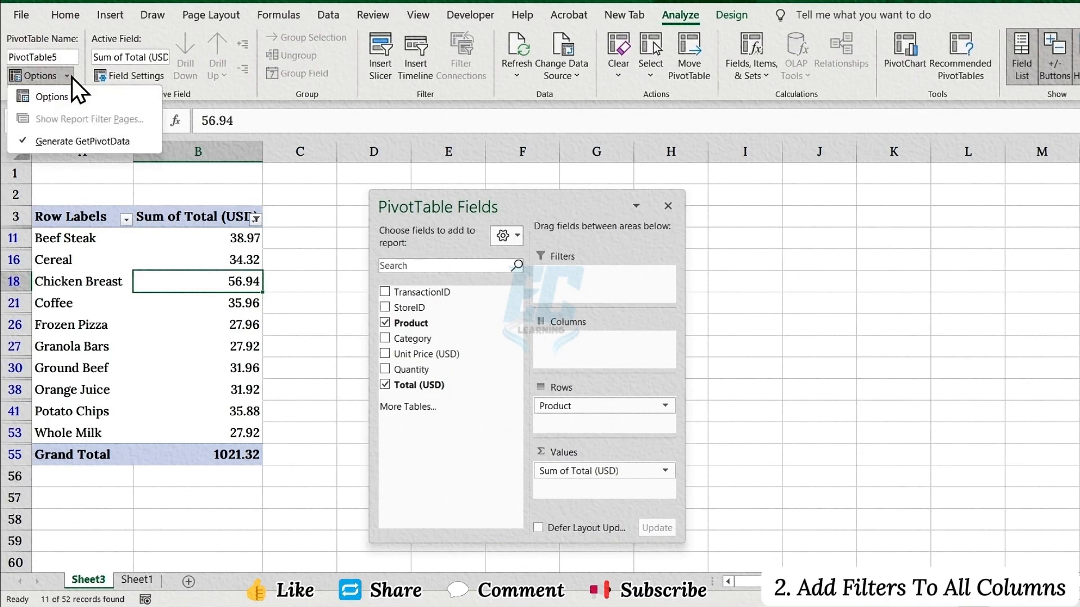
pyautogui.click(63, 96)
pyautogui.click(747, 174)
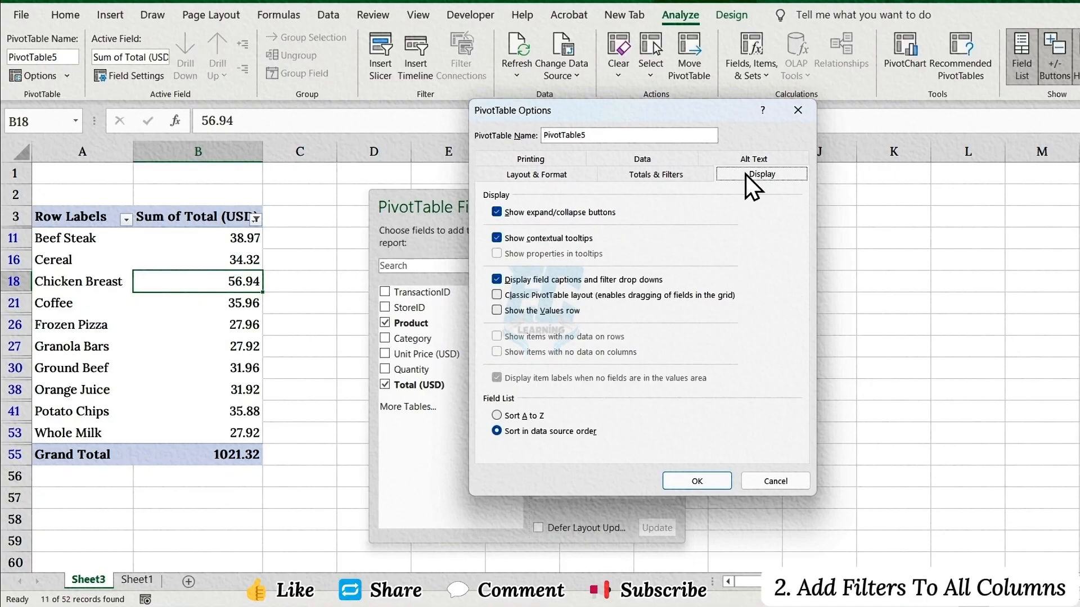
pyautogui.click(495, 281)
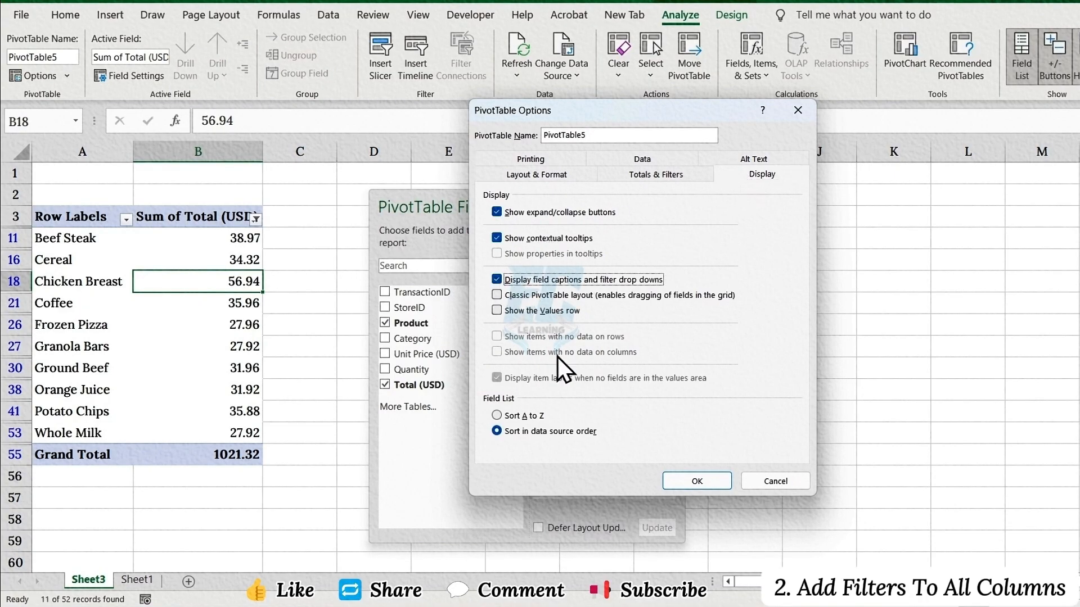
pyautogui.click(689, 482)
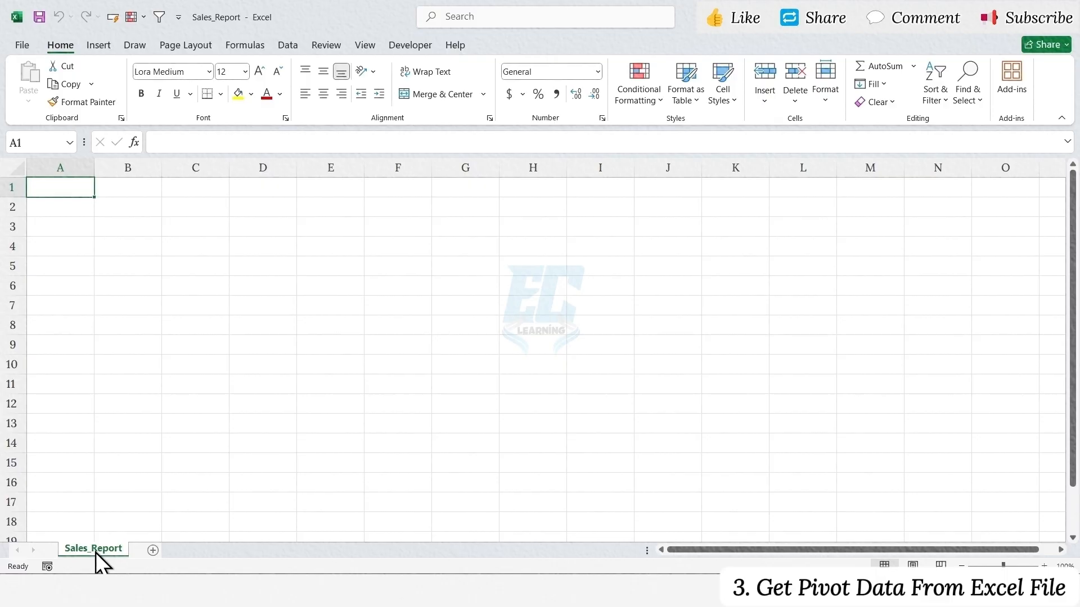
# Step: Enable the Microsoft Power Pivot for Excel COM add-in for the Sales_Report workbook
pyautogui.click(24, 48)
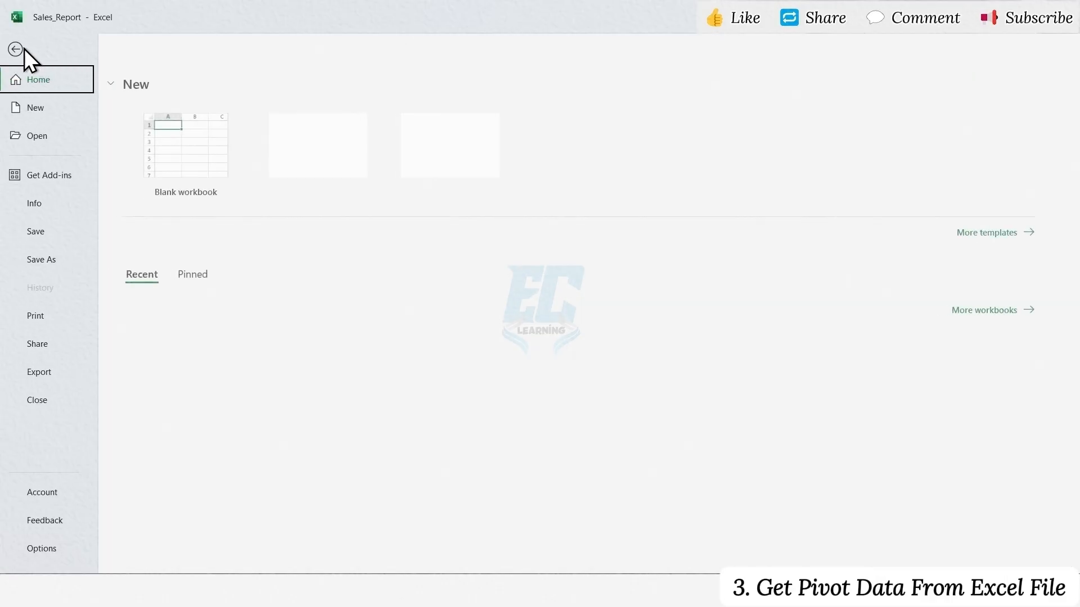
pyautogui.click(50, 548)
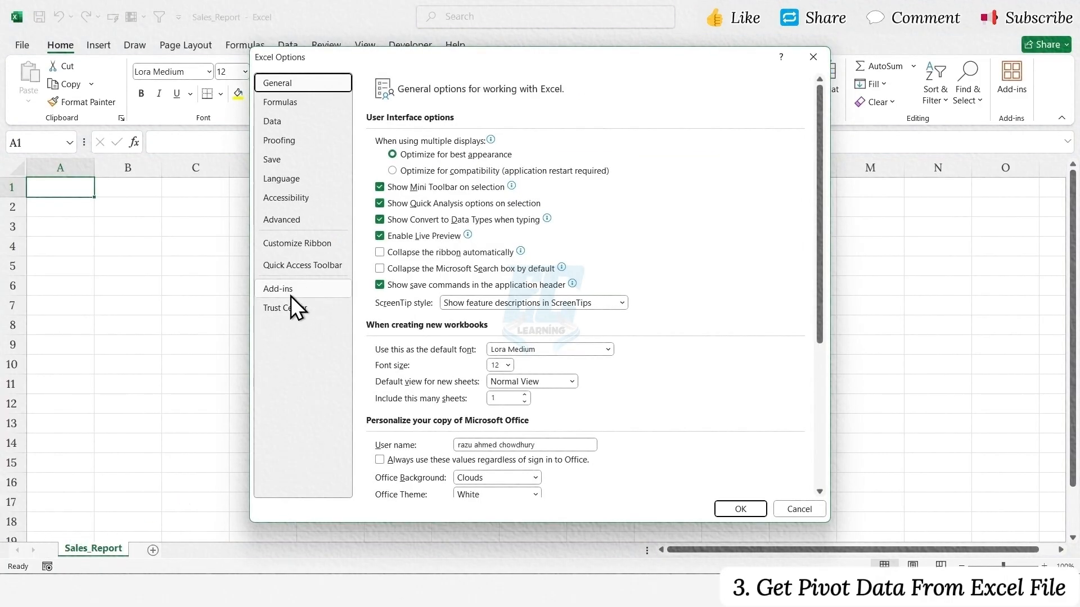
pyautogui.click(292, 288)
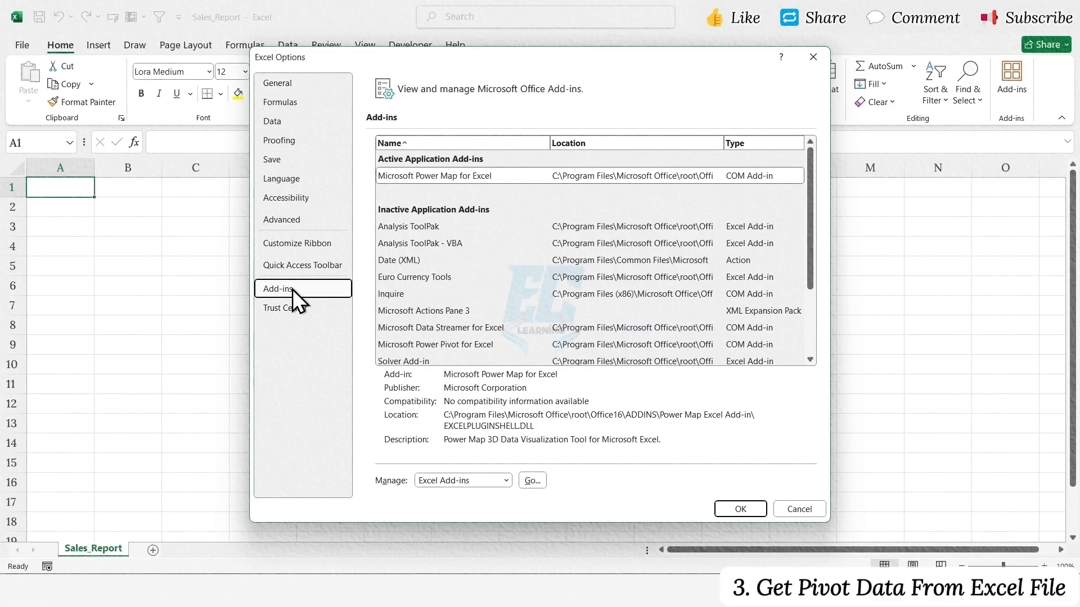
pyautogui.click(493, 483)
pyautogui.click(463, 506)
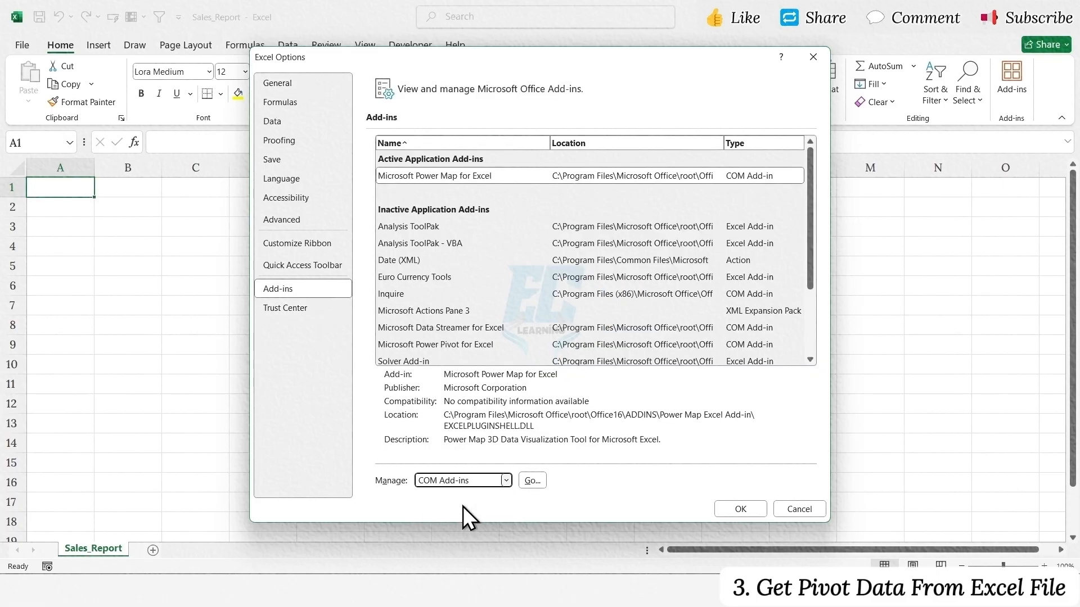
pyautogui.click(529, 480)
pyautogui.click(471, 353)
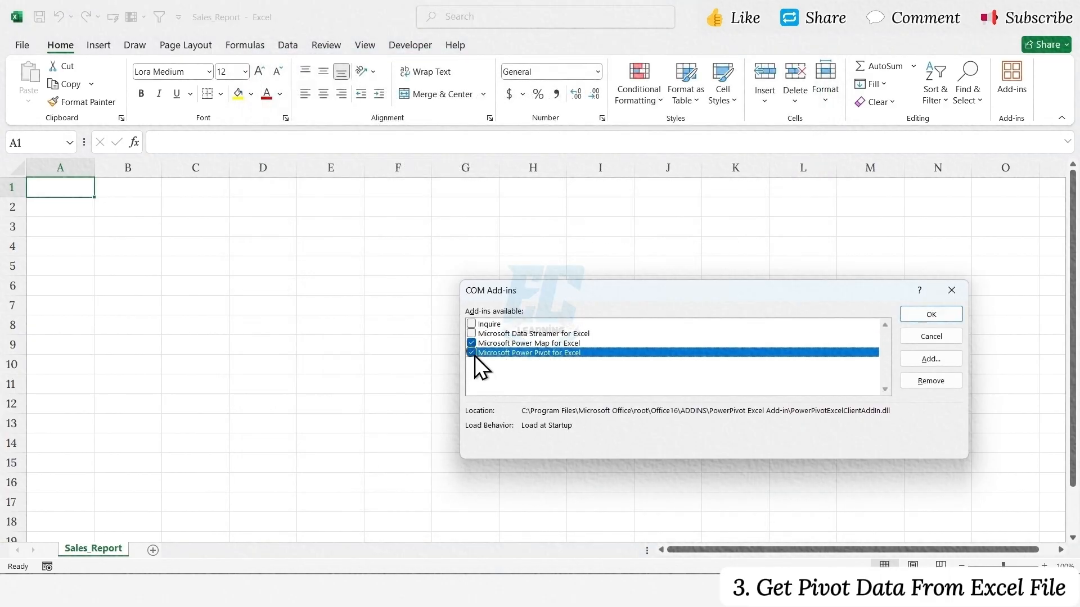
pyautogui.click(928, 315)
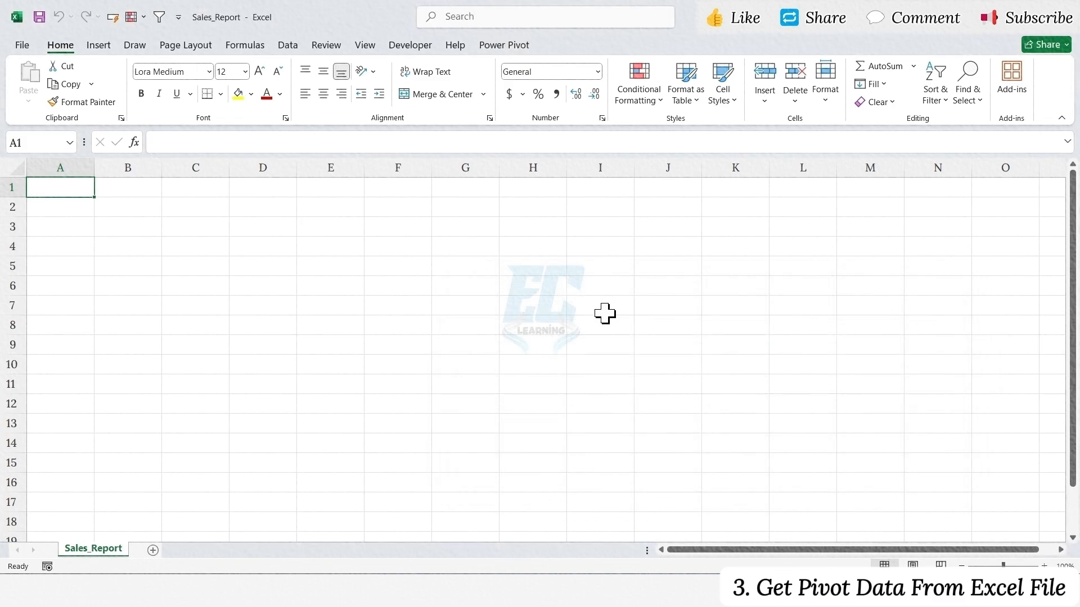
# Step: Open the Power Pivot data model window and start a table import with Excel File as the external source
pyautogui.click(509, 48)
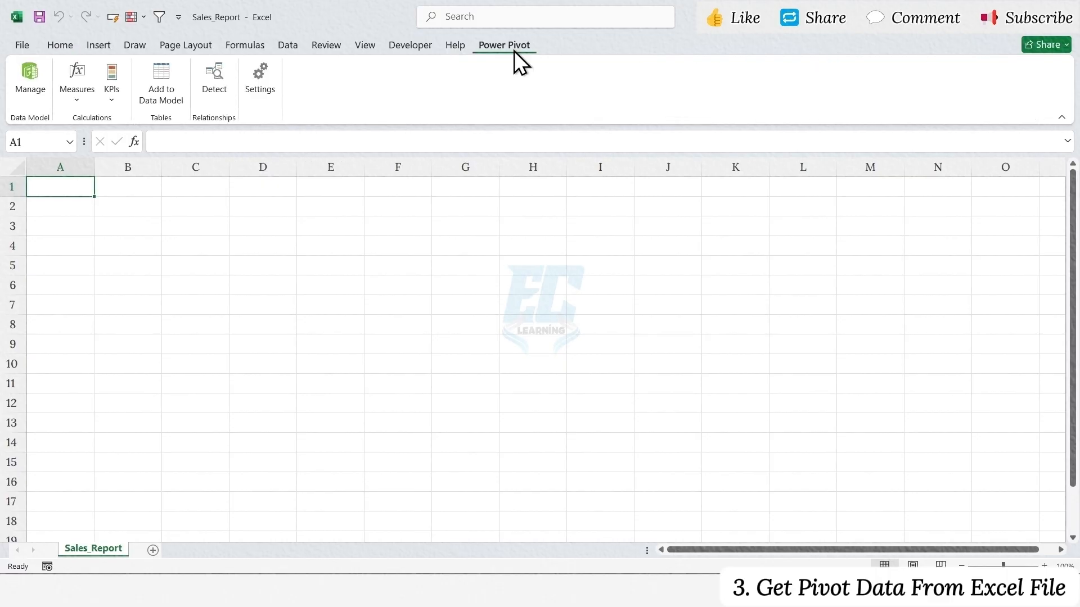
pyautogui.click(40, 73)
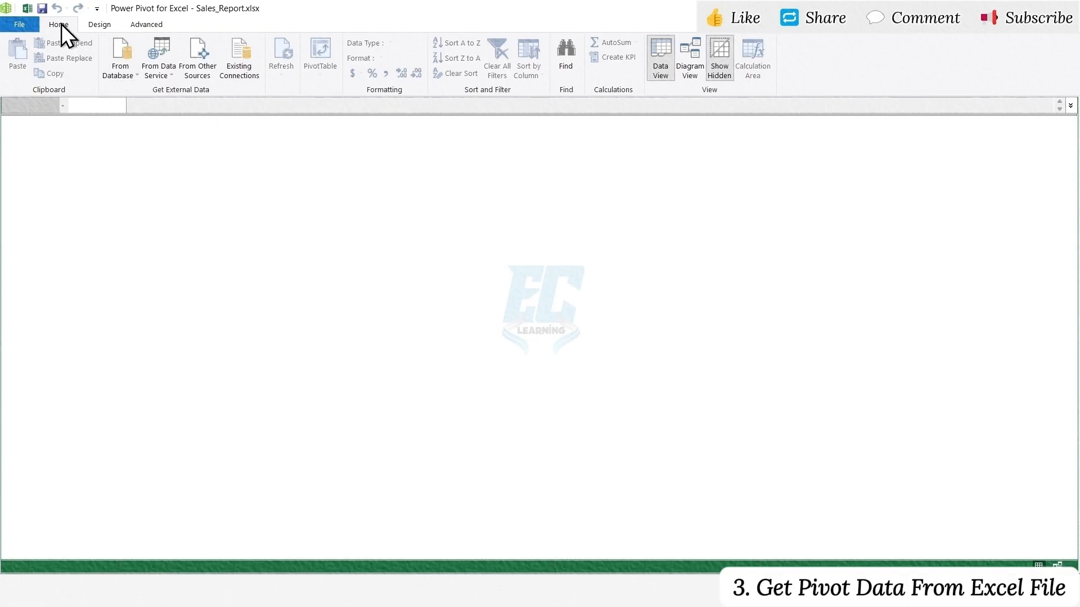
pyautogui.click(195, 46)
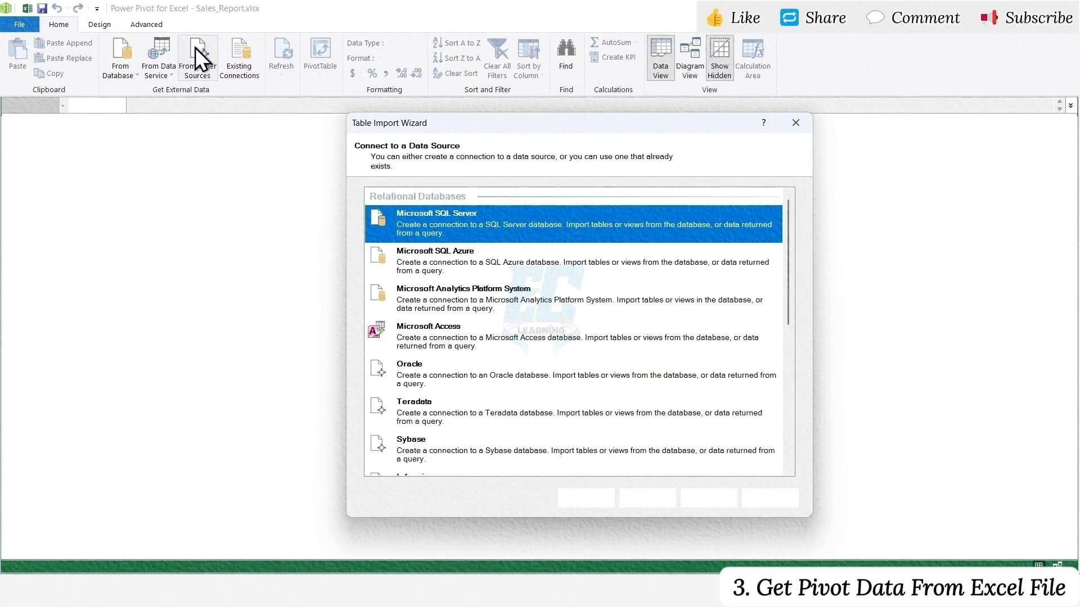
pyautogui.scroll(-6, 517, 309)
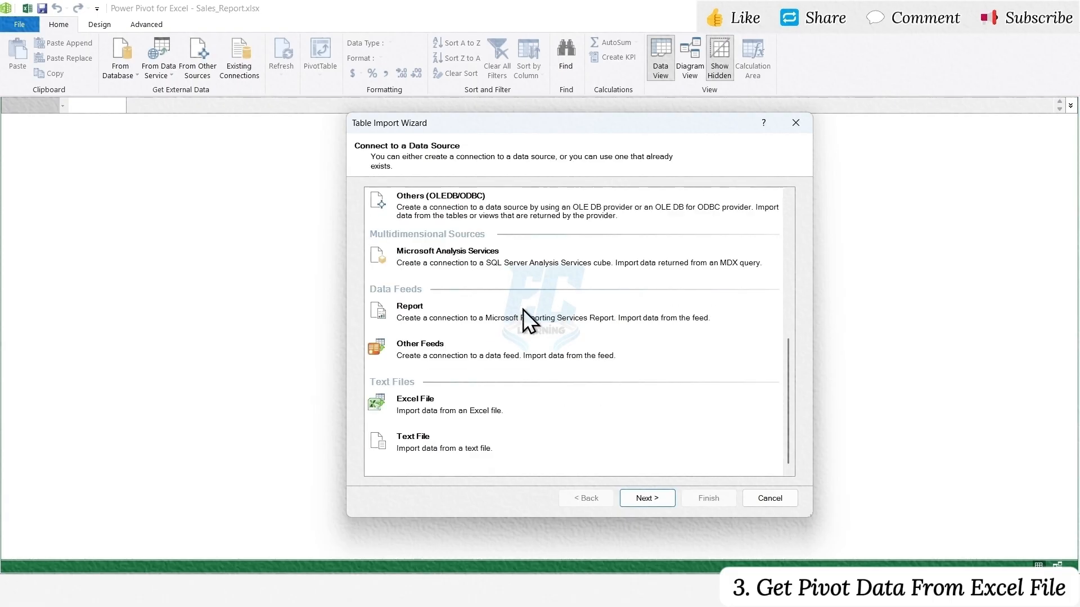
pyautogui.click(461, 404)
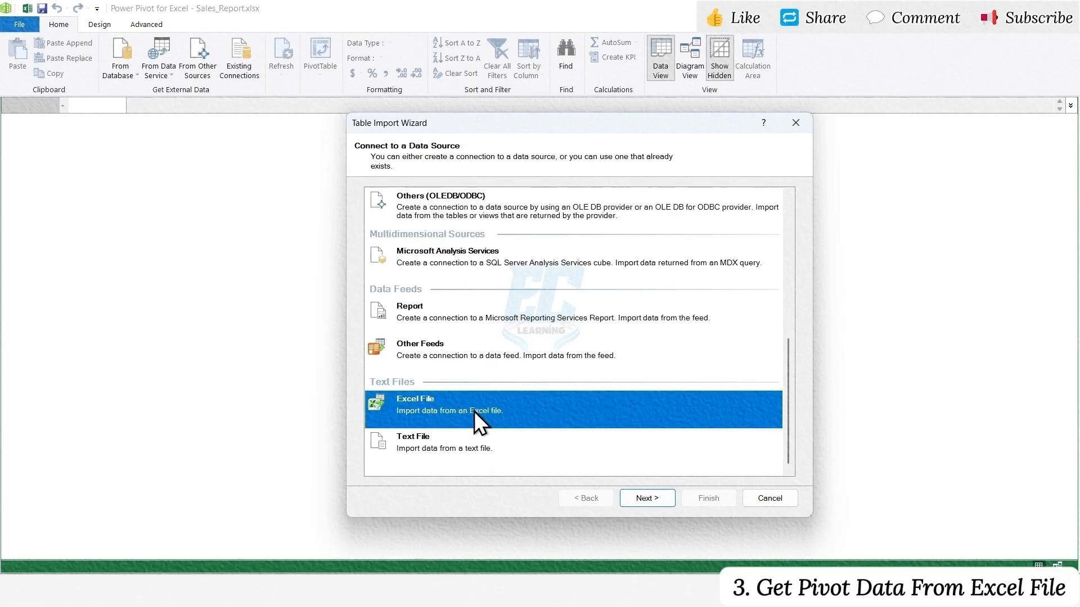
pyautogui.click(642, 499)
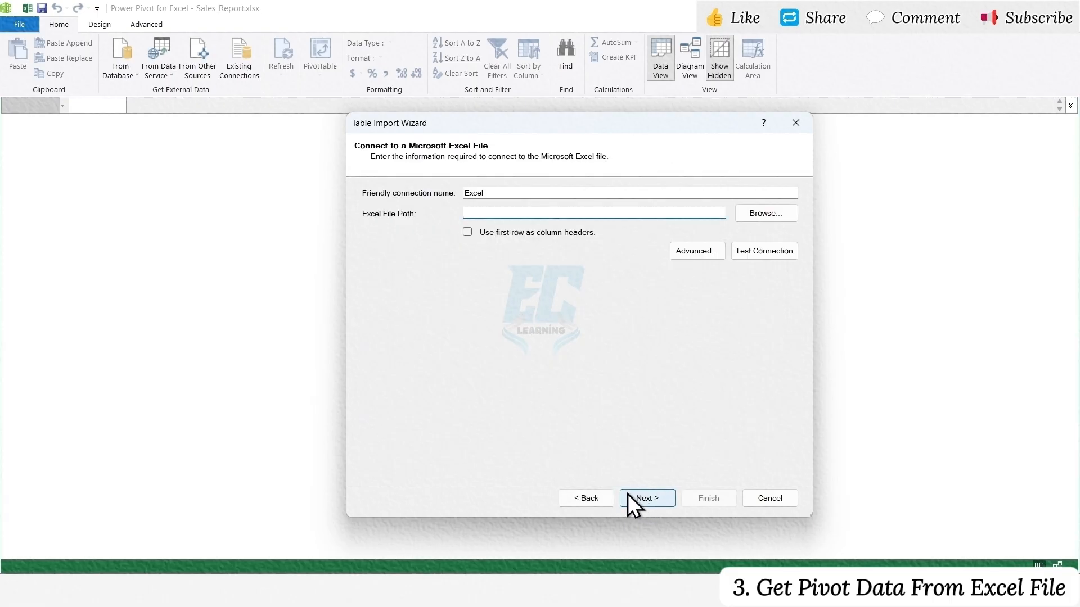
# Step: Connect the import to Sales_Data.xlsx on the Desktop, using the first row as column headers
pyautogui.click(752, 209)
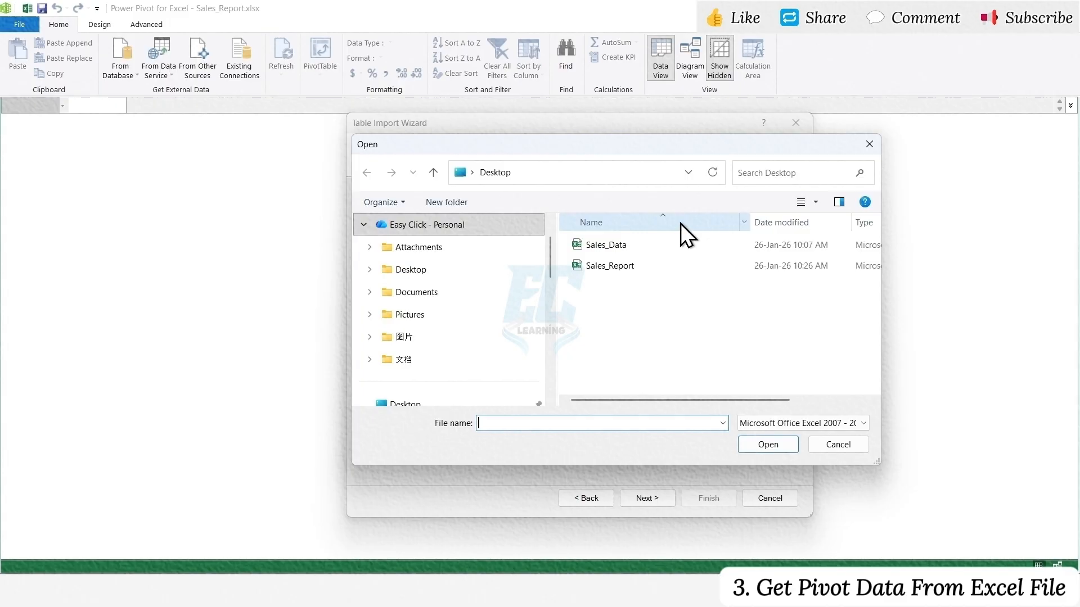
pyautogui.click(624, 246)
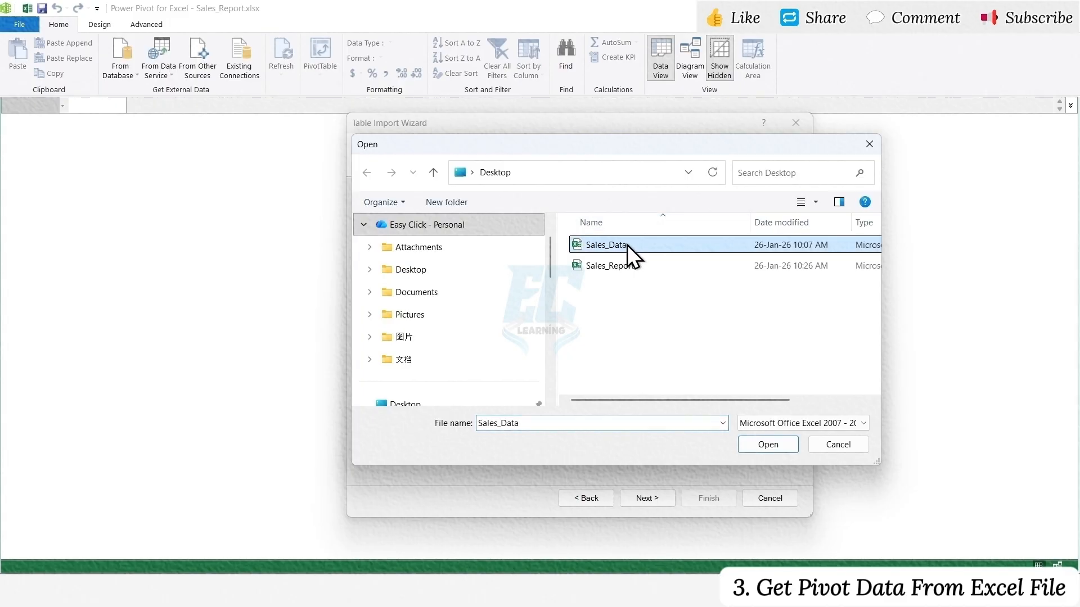
pyautogui.click(759, 444)
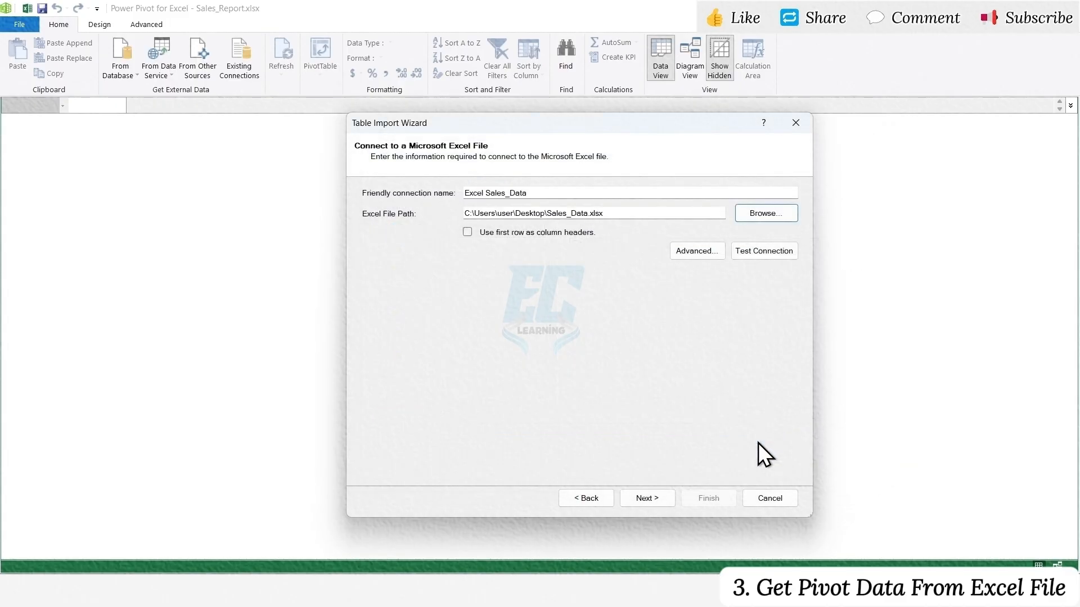
pyautogui.click(468, 233)
pyautogui.click(640, 497)
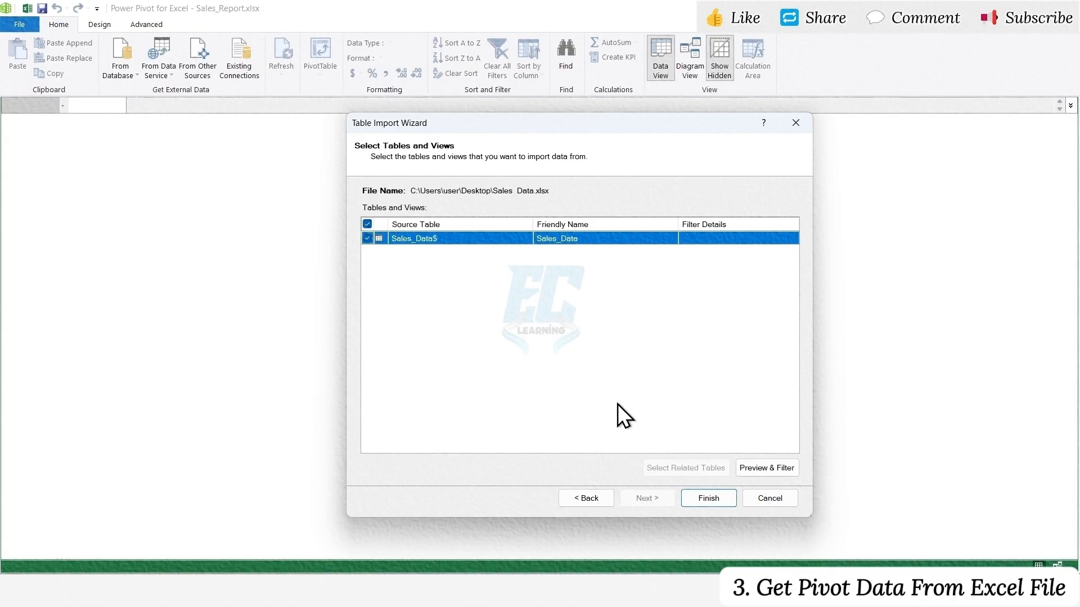
# Step: Exclude the region and state columns in the Sales_Data preview, keep all product values selected, and import the table
pyautogui.click(773, 471)
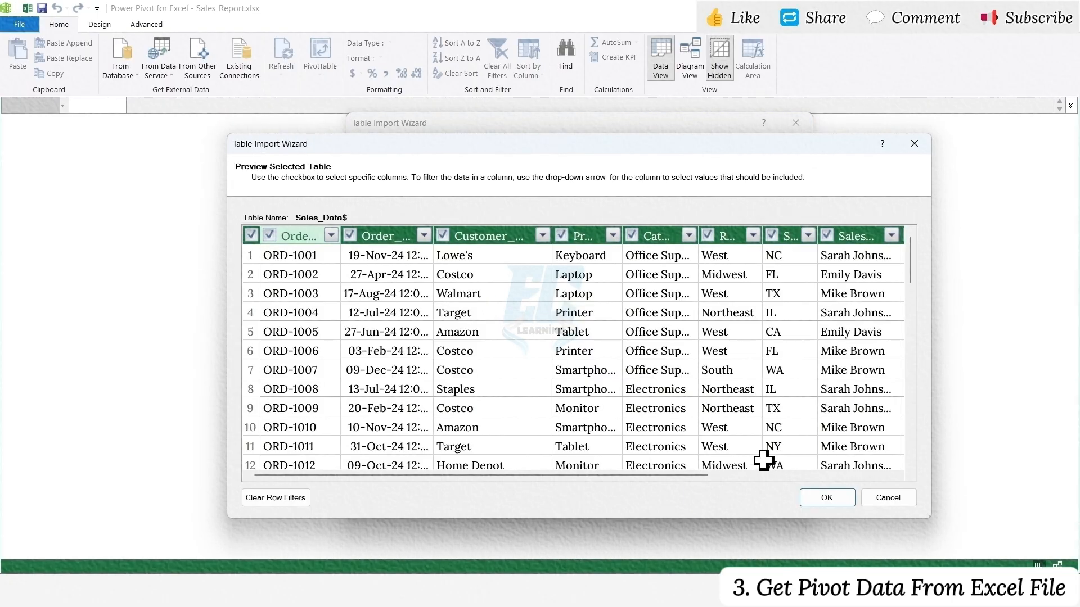
pyautogui.click(708, 235)
pyautogui.click(772, 235)
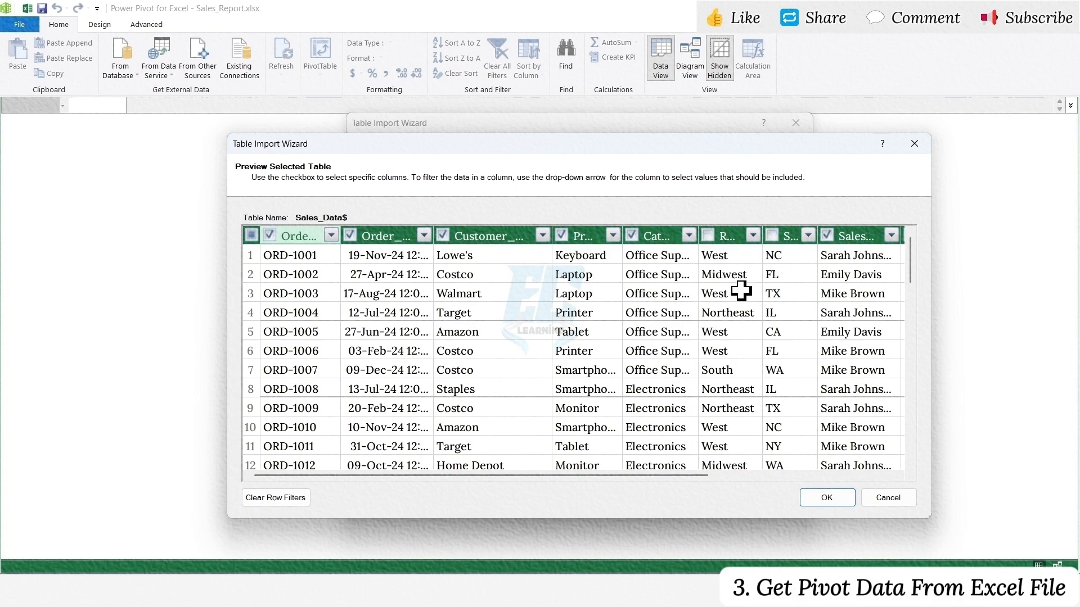
pyautogui.click(612, 236)
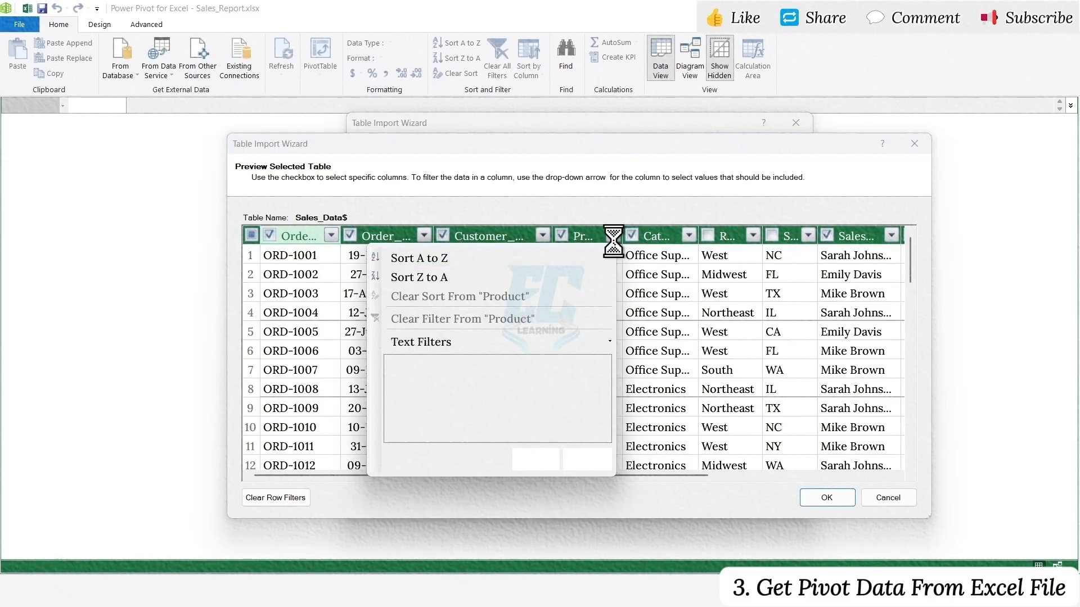
pyautogui.scroll(-2, 453, 409)
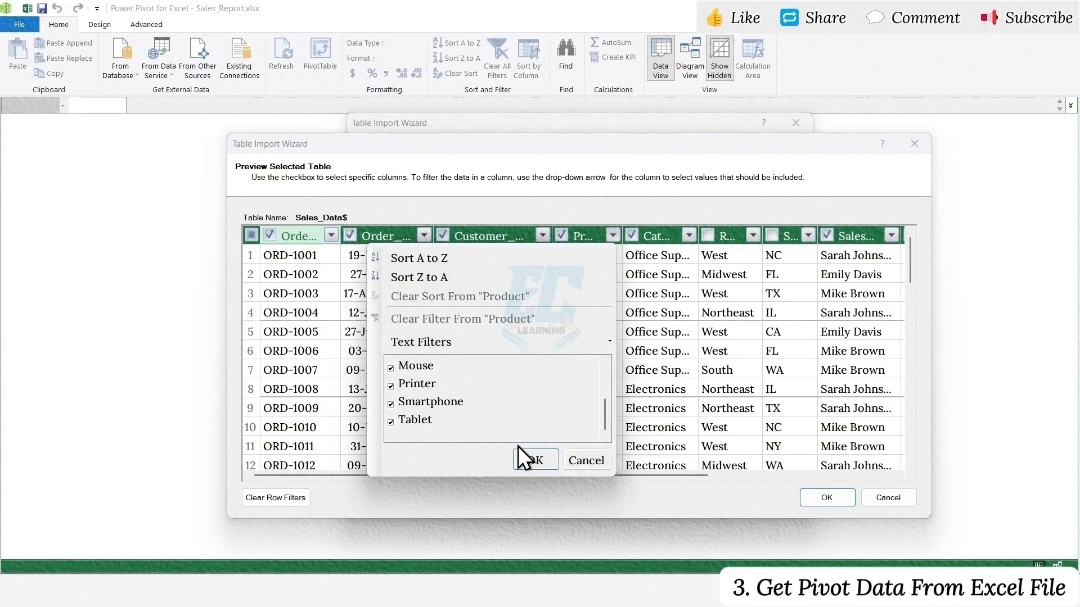
pyautogui.click(528, 458)
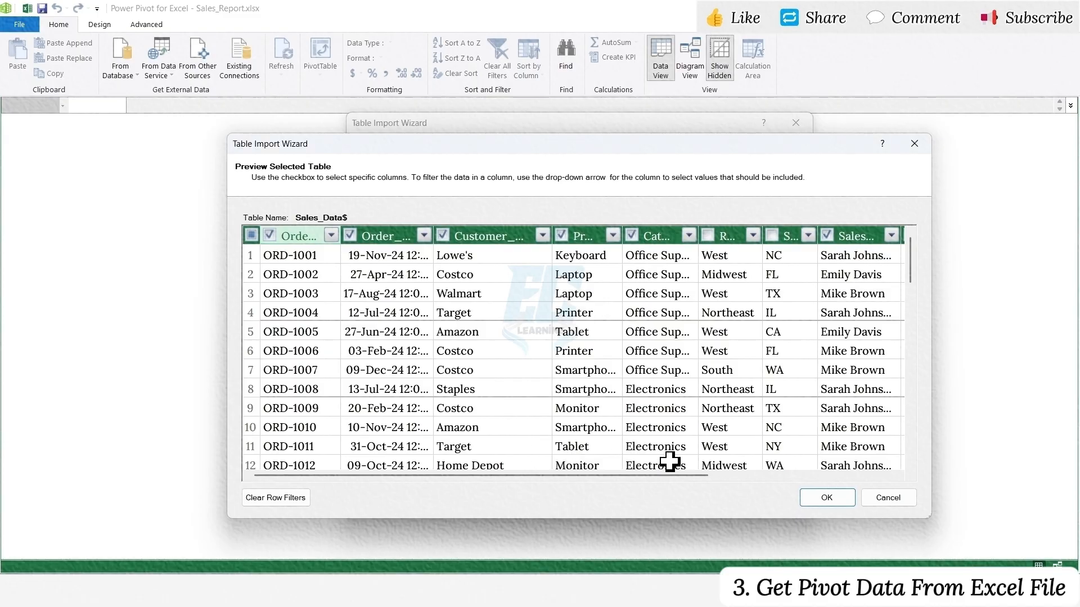
pyautogui.click(827, 497)
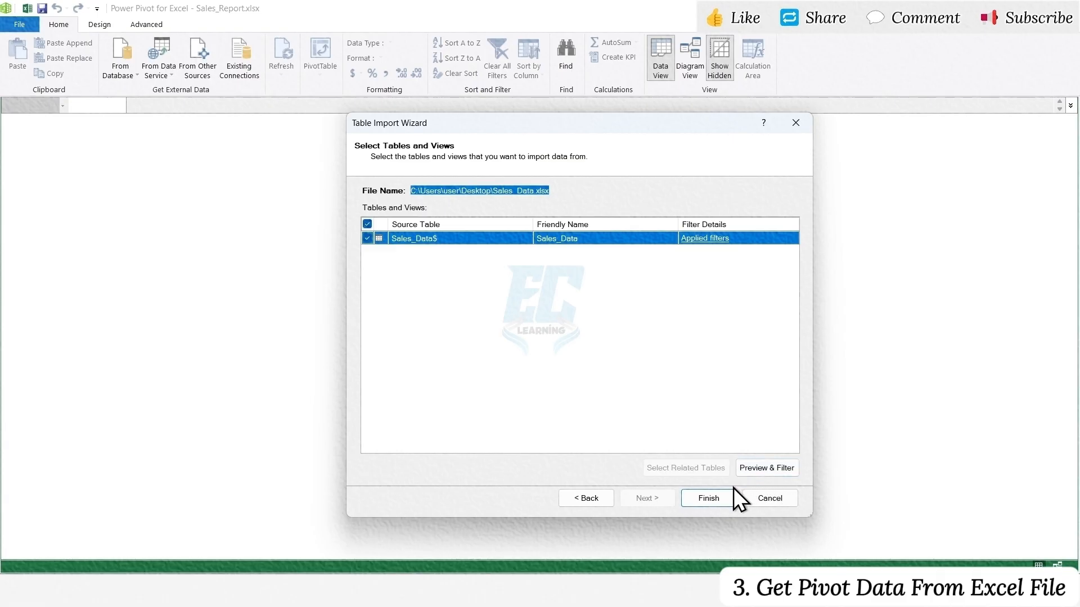
pyautogui.click(713, 495)
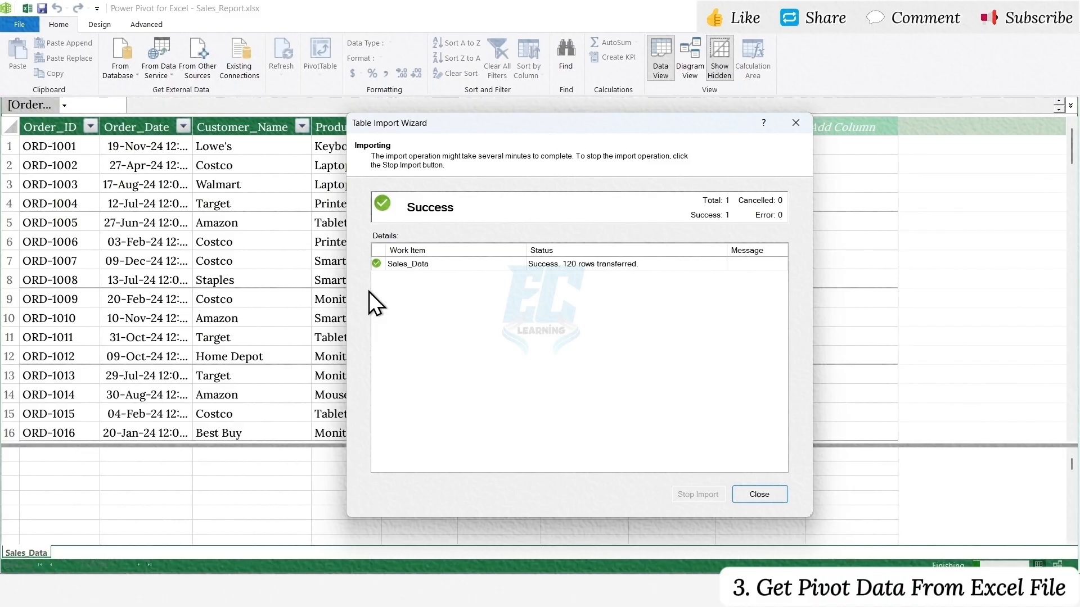
# Step: Create a PivotTable on a new worksheet from the imported data, with Product in Rows and Total_Sales in Values
pyautogui.click(368, 292)
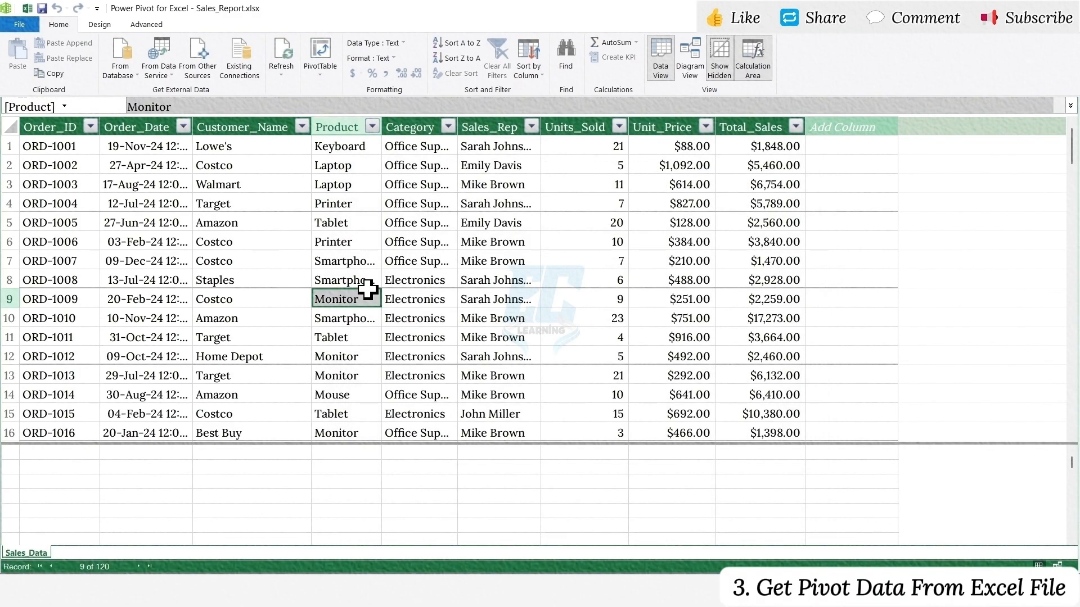
pyautogui.click(322, 56)
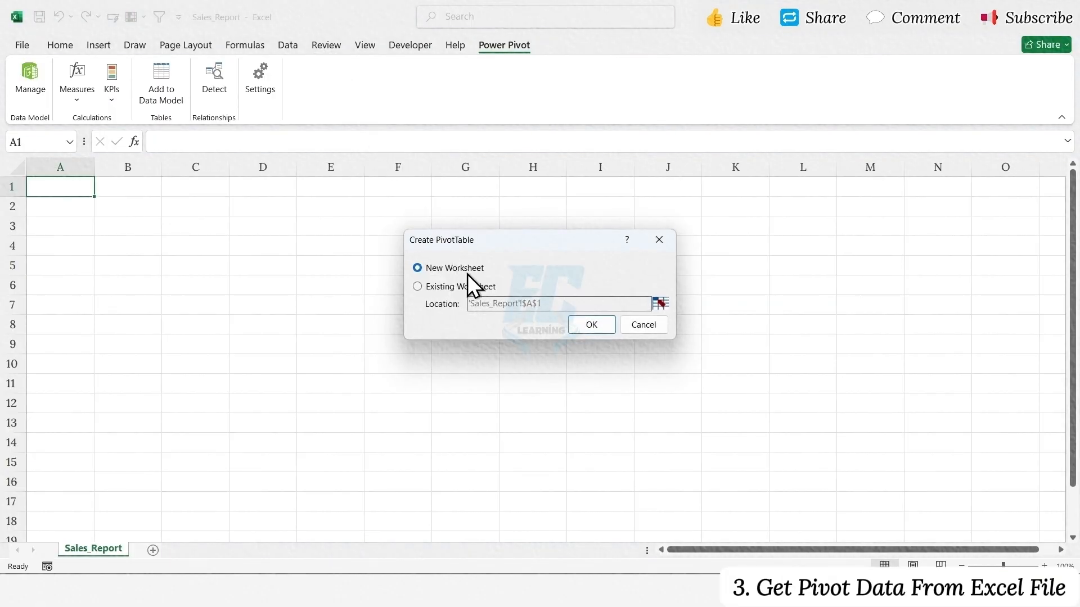
pyautogui.click(592, 325)
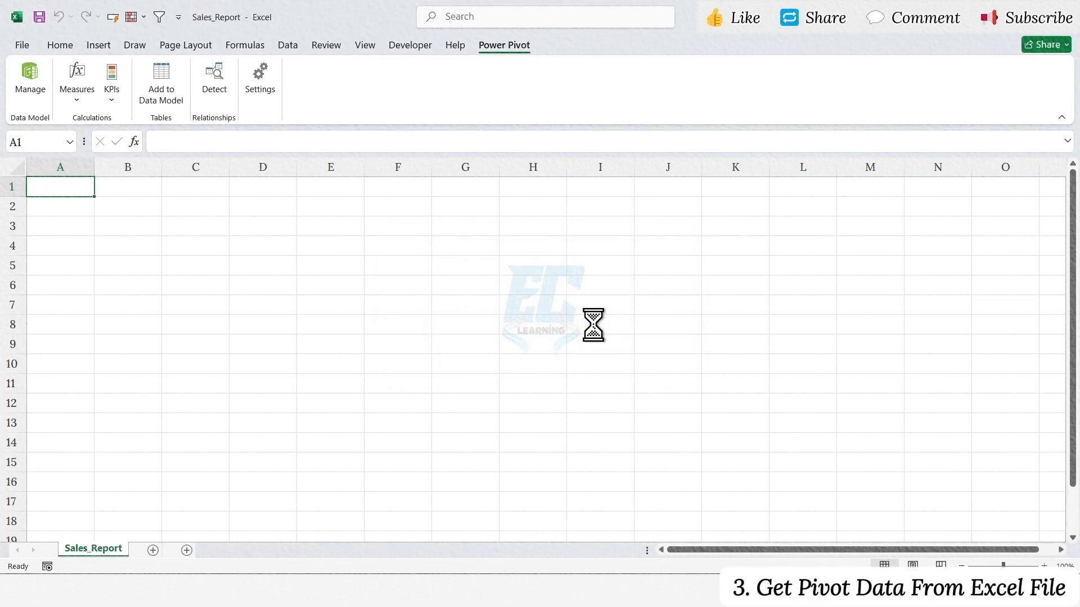
pyautogui.moveTo(496, 419); pyautogui.dragTo(598, 438)
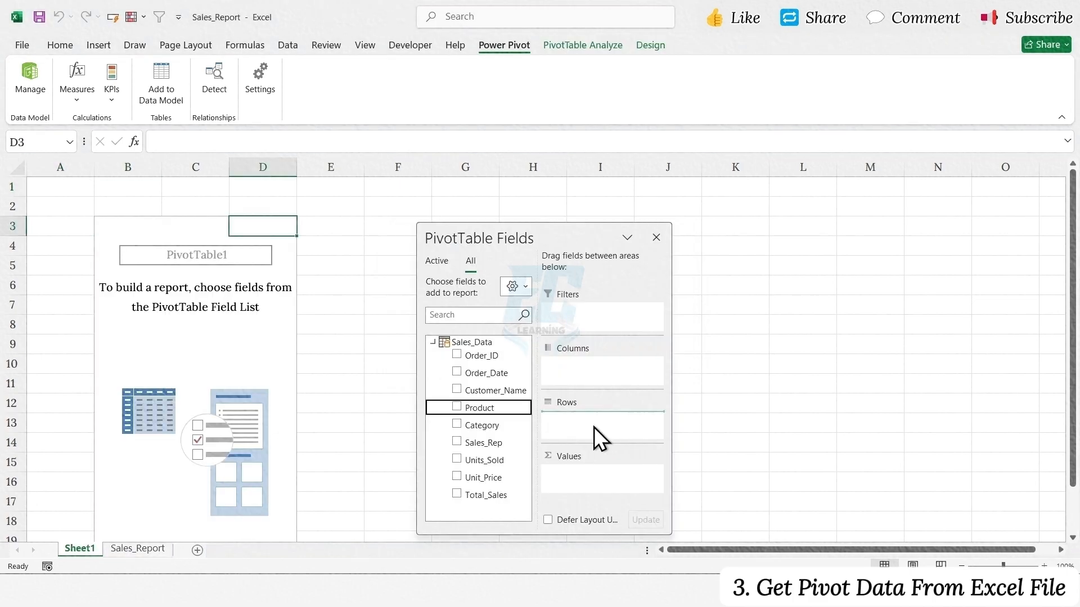
pyautogui.moveTo(466, 497); pyautogui.dragTo(610, 493)
# Step: Change the report layout of the Region, Customer Name and Sales Rep PivotTable to Outline Form
pyautogui.moveTo(264, 276)
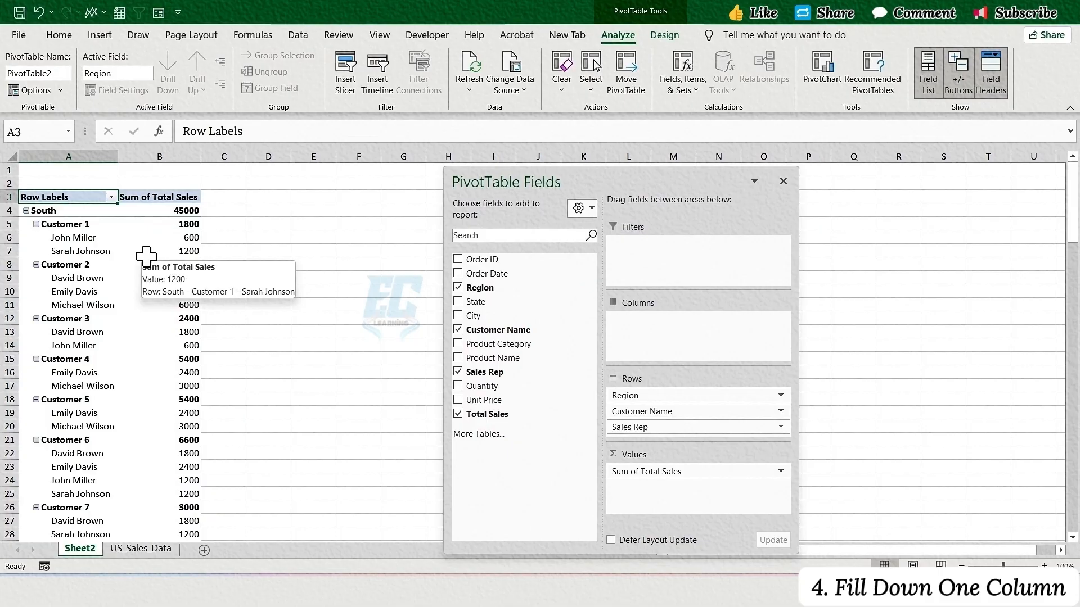
pyautogui.click(669, 36)
pyautogui.click(99, 89)
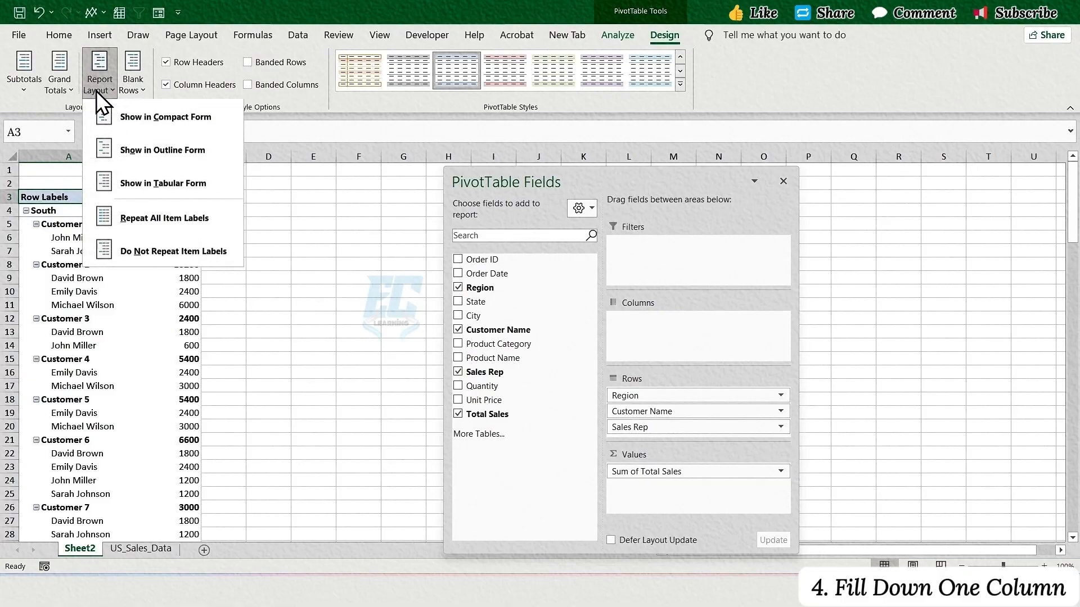
pyautogui.click(167, 153)
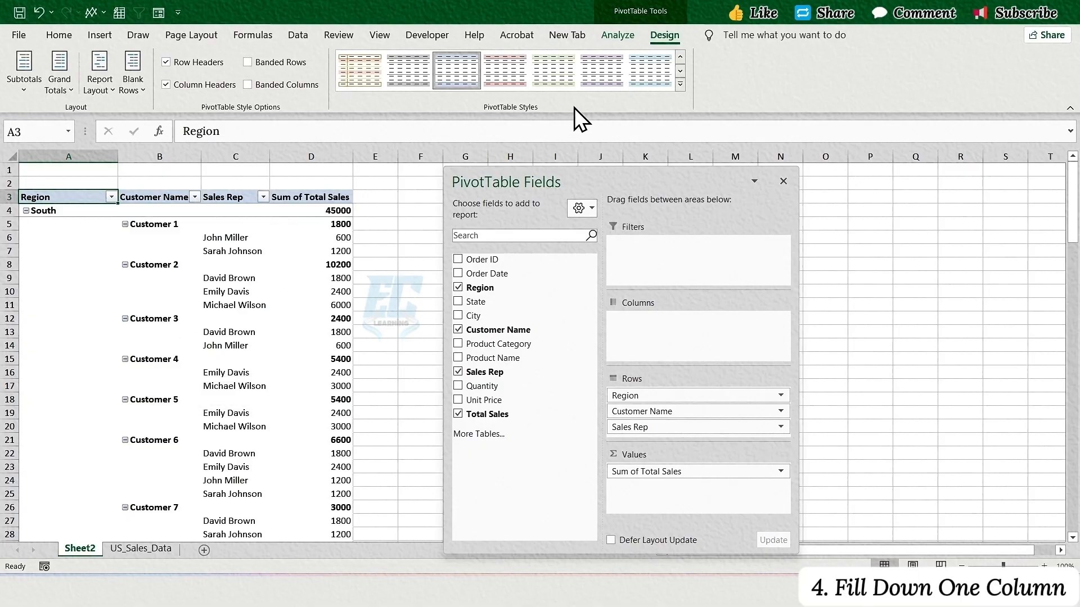
# Step: Try repeating all item labels across the Region, Customer Name and Sales Rep PivotTable, and undo the change
pyautogui.click(113, 89)
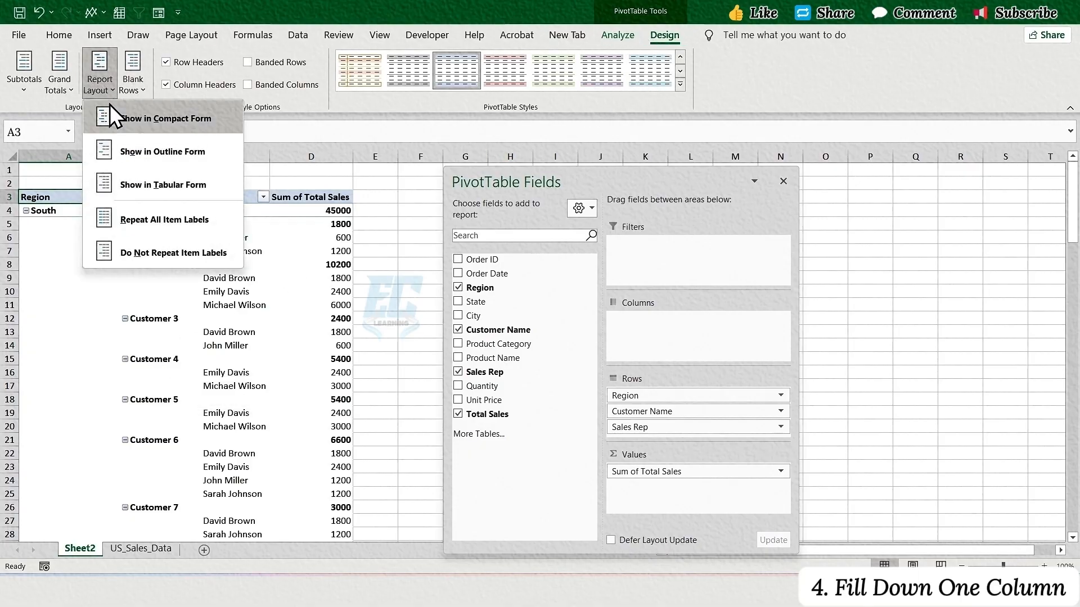
pyautogui.click(133, 223)
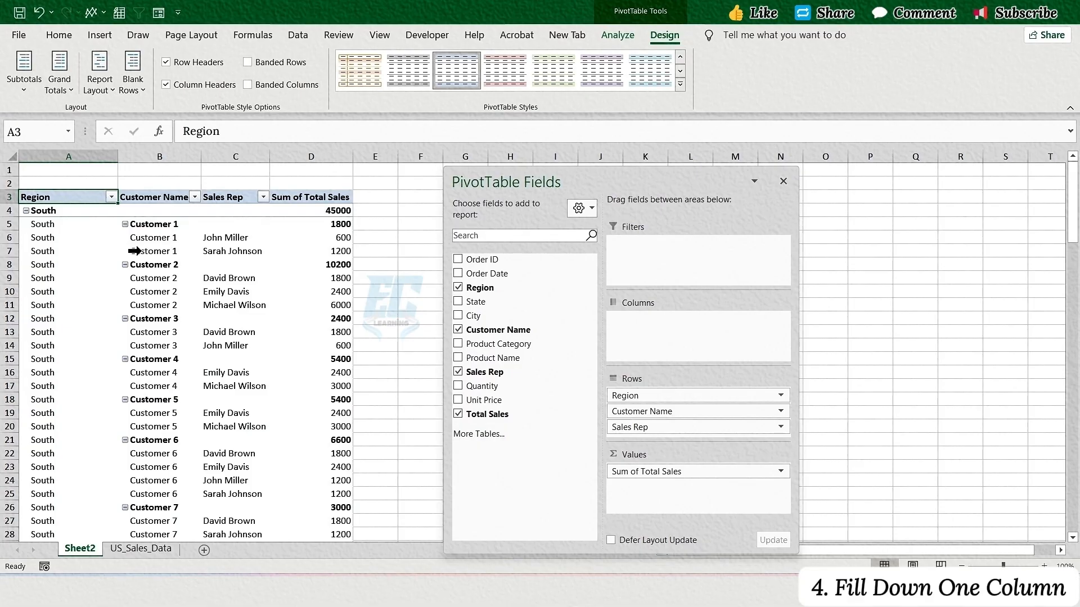
pyautogui.scroll(-20, 136, 251)
pyautogui.scroll(20, 163, 256)
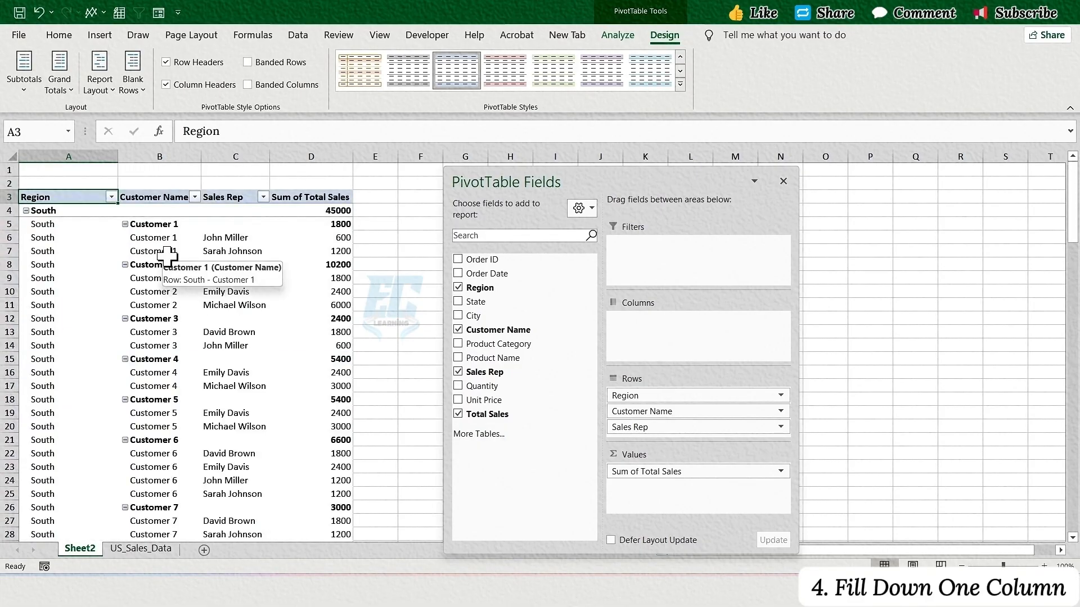
pyautogui.click(163, 156)
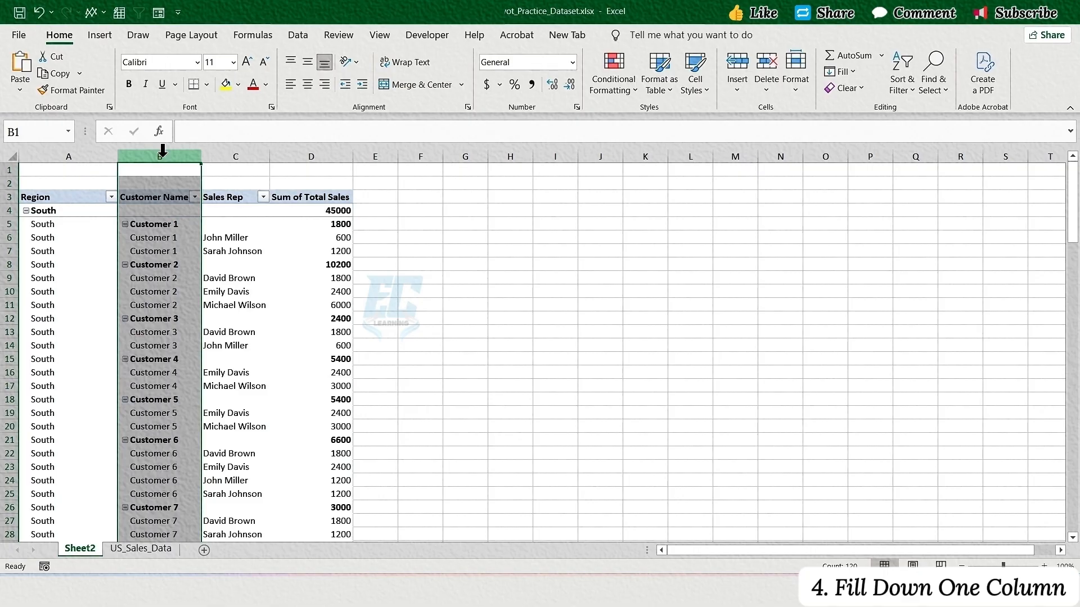
pyautogui.hotkey('ctrl', 'z')
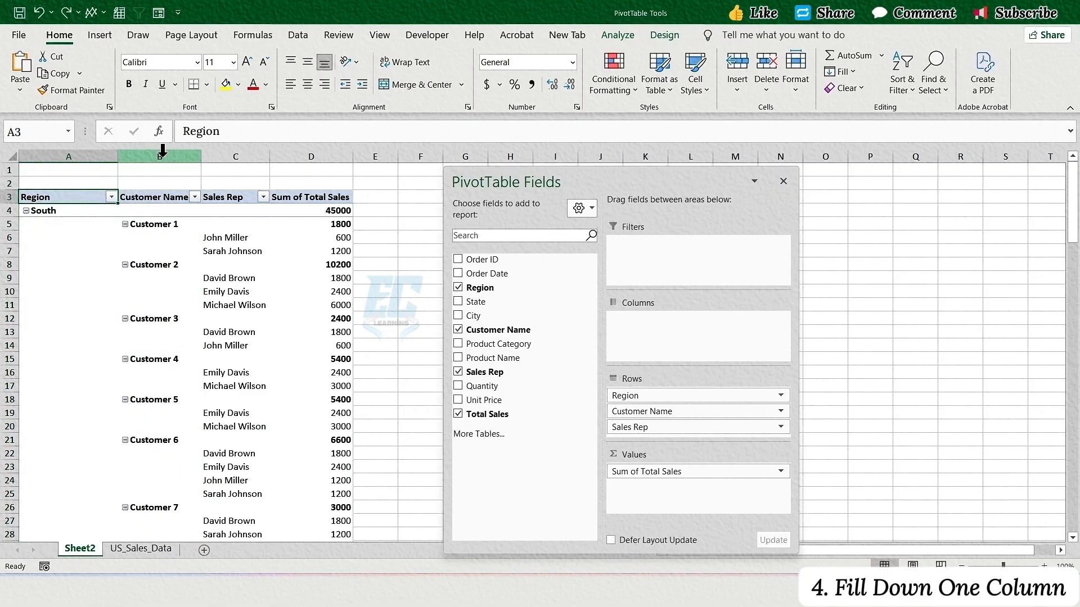
# Step: Enable repeated item labels for the Customer Name field only, through its field settings
pyautogui.click(176, 224)
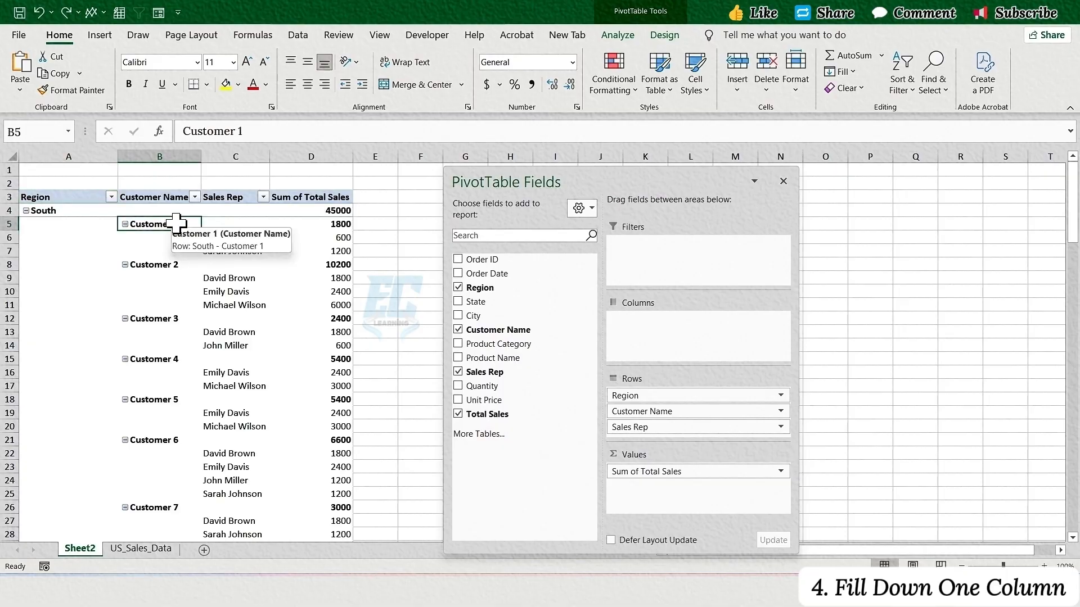
pyautogui.rightClick(176, 223)
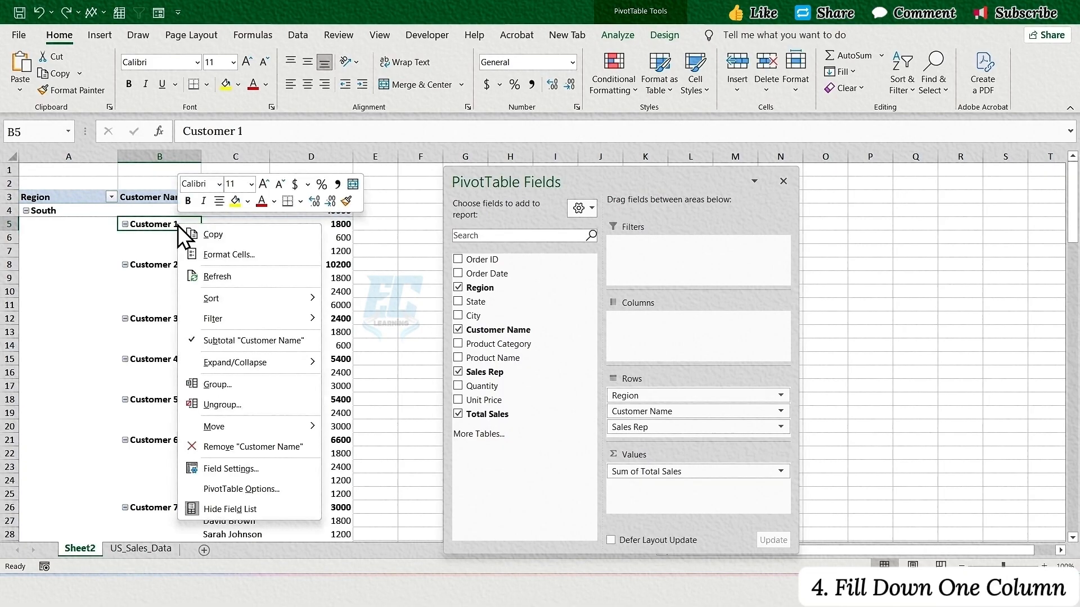
pyautogui.click(214, 469)
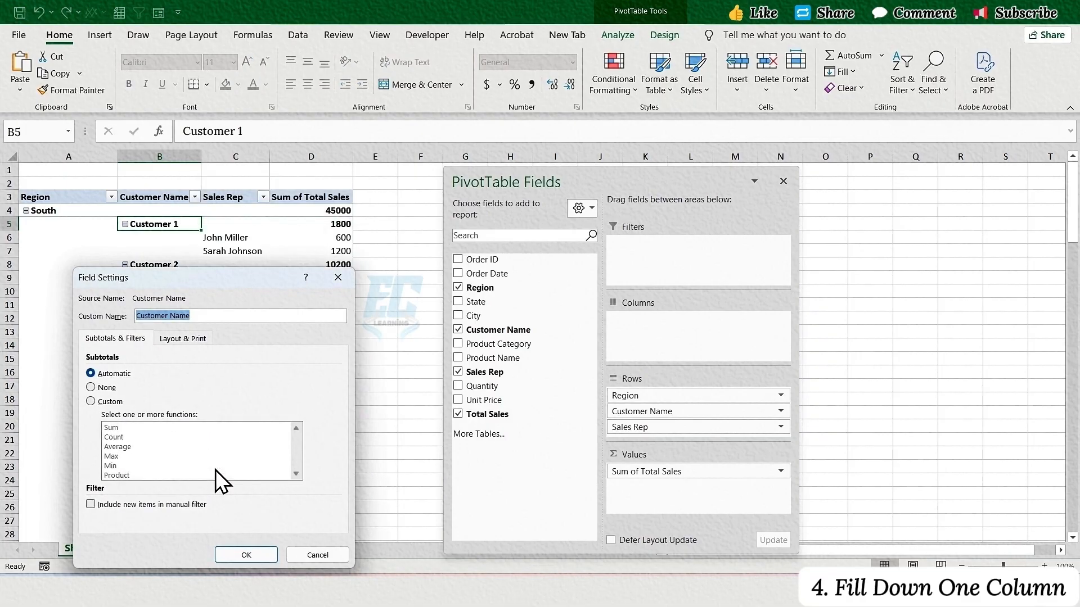
pyautogui.click(182, 339)
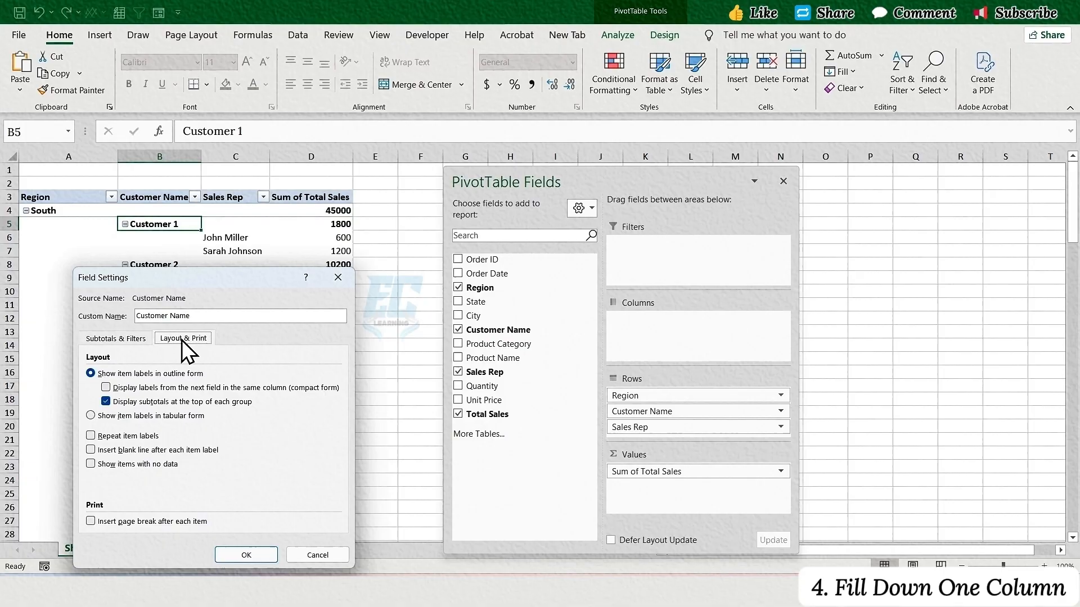
pyautogui.click(91, 435)
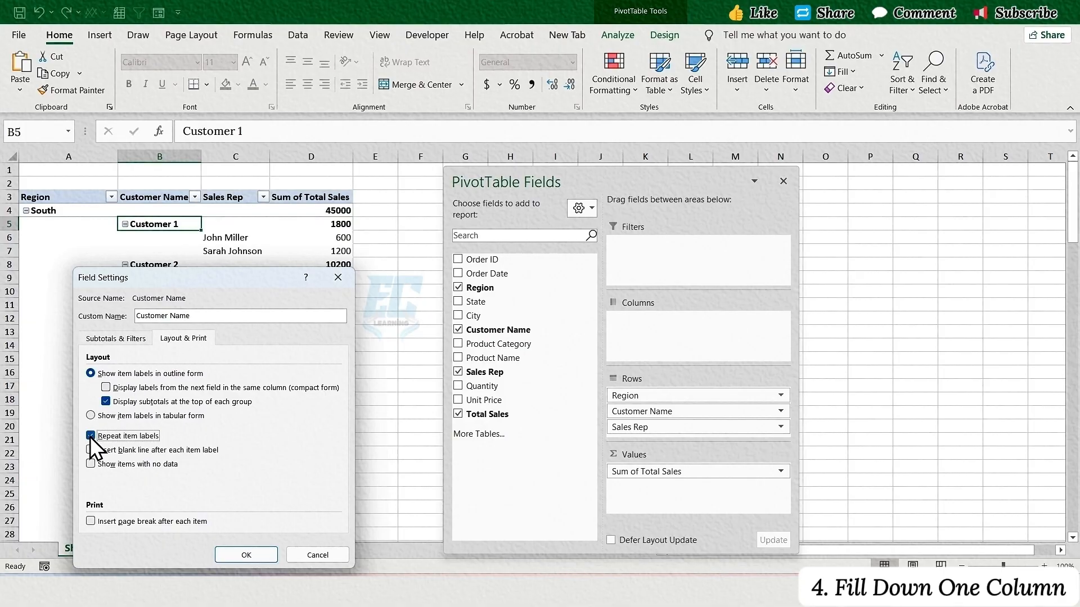
pyautogui.click(246, 555)
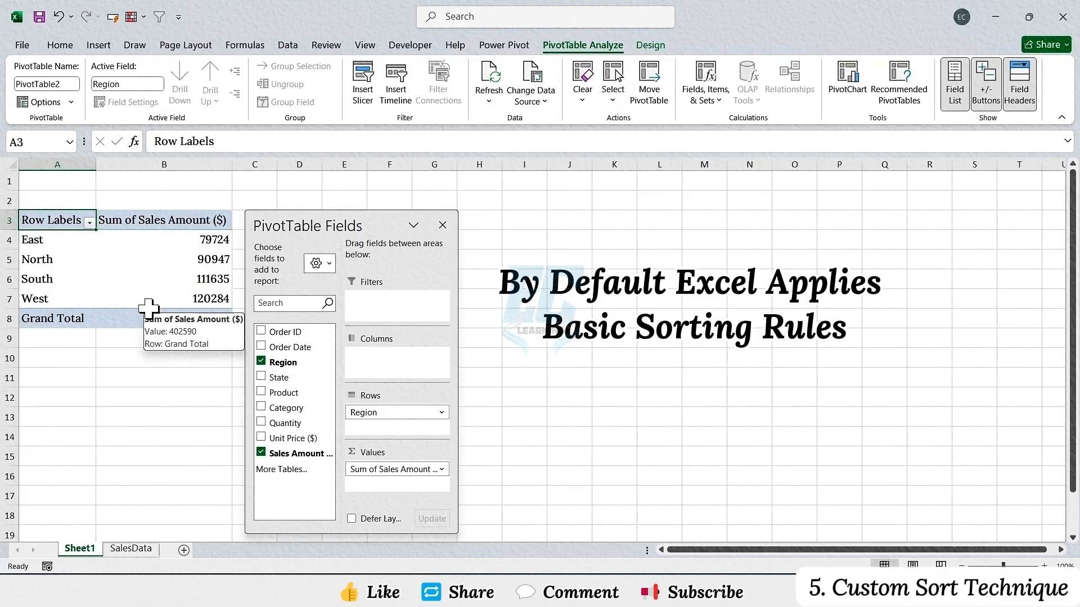
# Step: Sort the Region row labels of the sales amount PivotTable from A to Z
pyautogui.moveTo(58, 238); pyautogui.dragTo(63, 298)
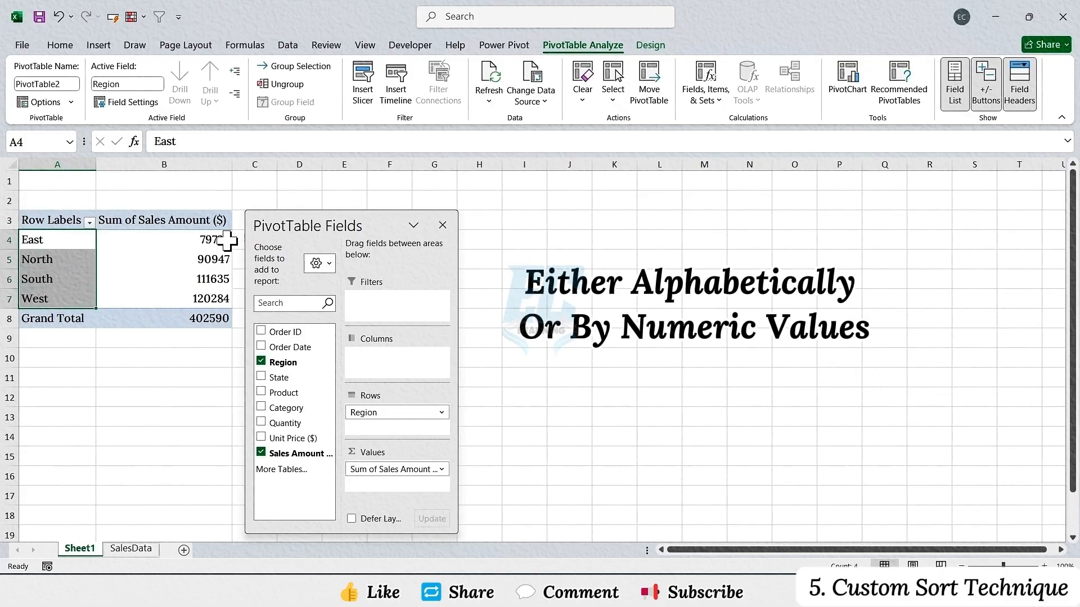
pyautogui.moveTo(228, 241); pyautogui.dragTo(220, 292)
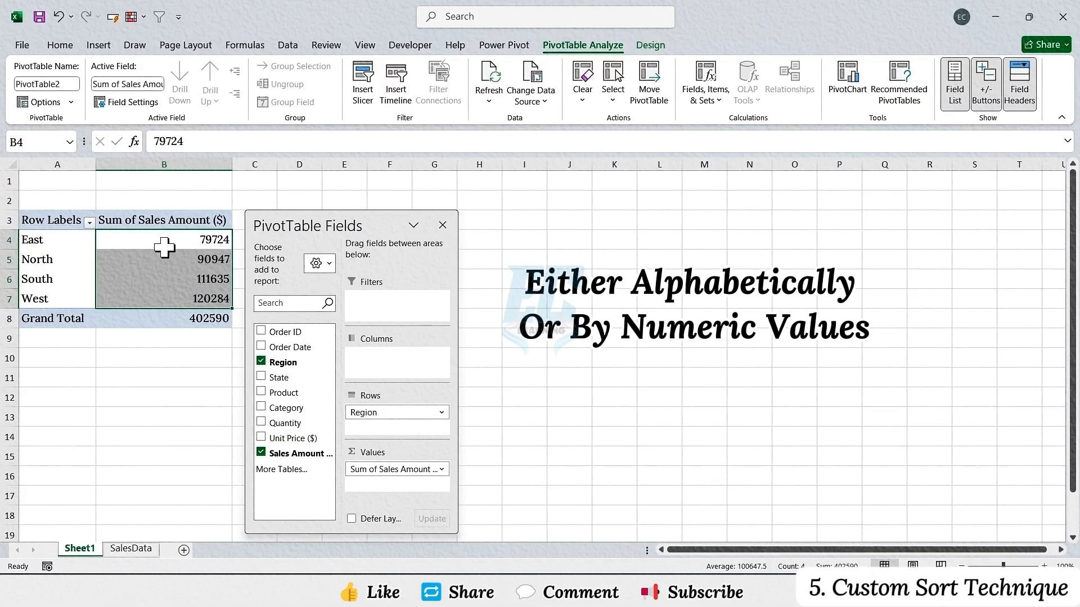
pyautogui.rightClick(82, 241)
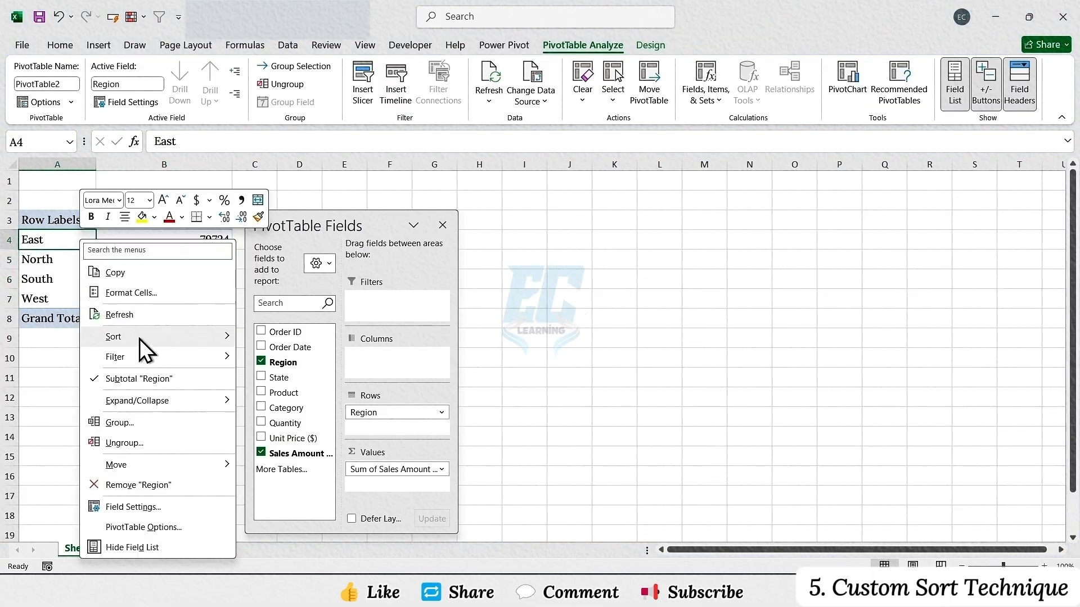
pyautogui.moveTo(139, 338)
pyautogui.click(267, 340)
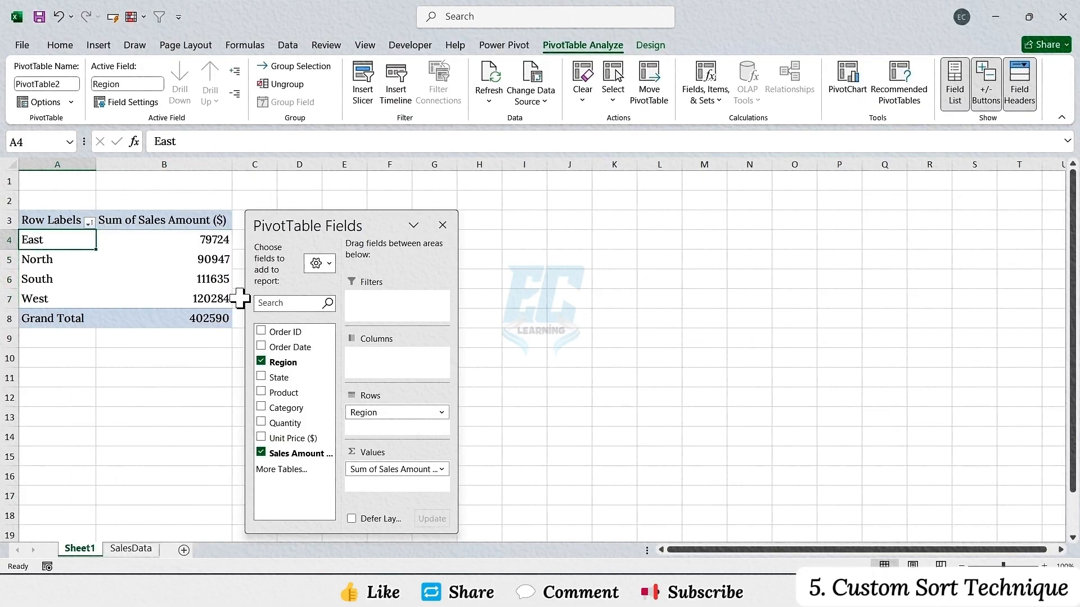
# Step: Sort the regions by Sum of Sales Amount from largest to smallest
pyautogui.rightClick(196, 240)
pyautogui.moveTo(282, 364)
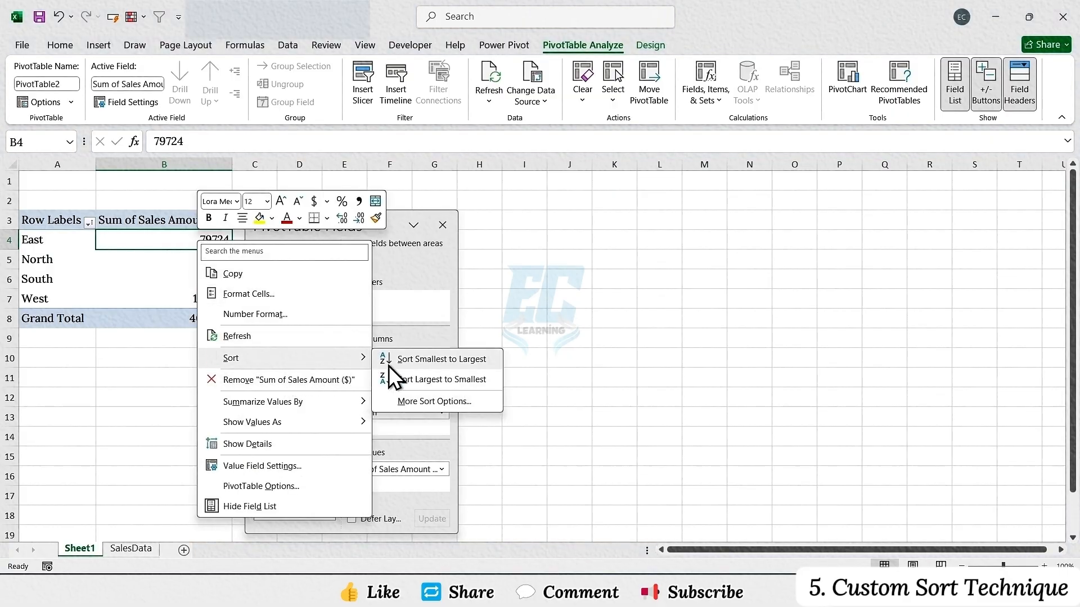
pyautogui.click(417, 376)
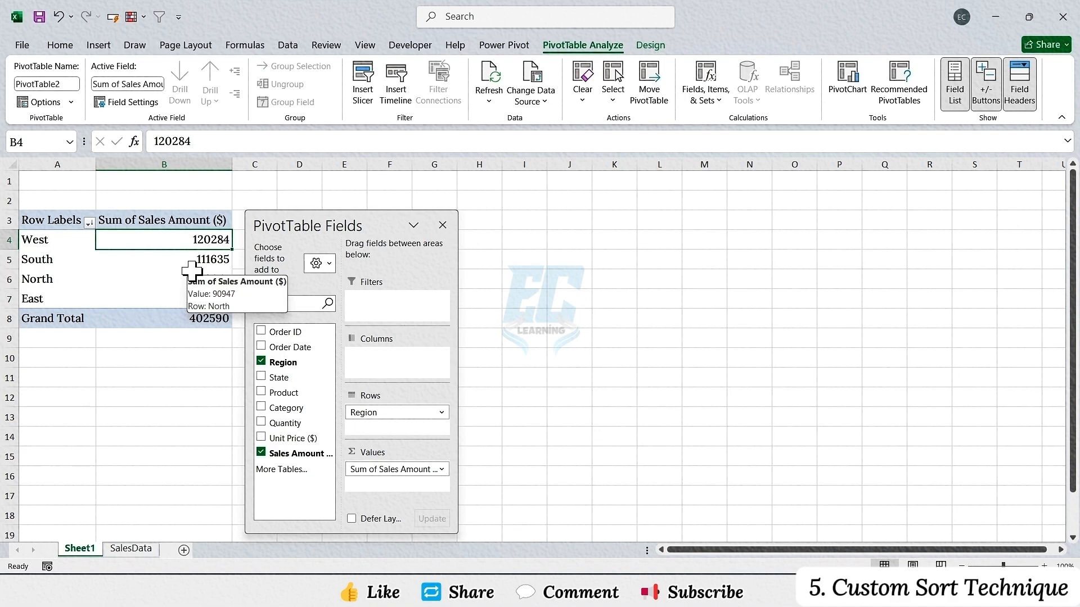
# Step: Try moving the region rows manually into the order North, South, East, West, and undo the moves
pyautogui.click(71, 279)
pyautogui.click(72, 261)
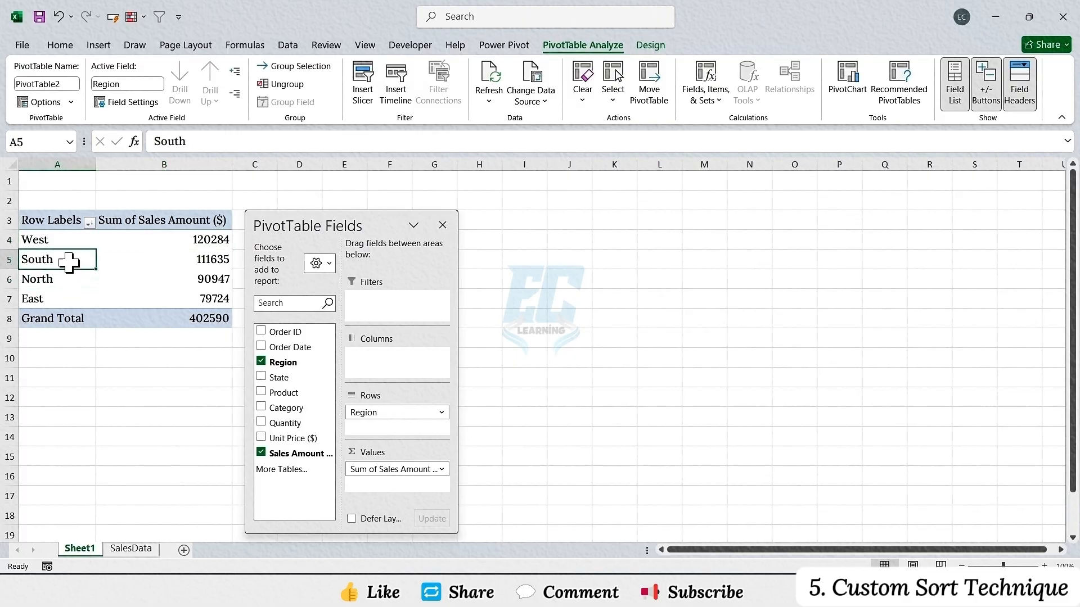
pyautogui.click(67, 292)
pyautogui.click(63, 241)
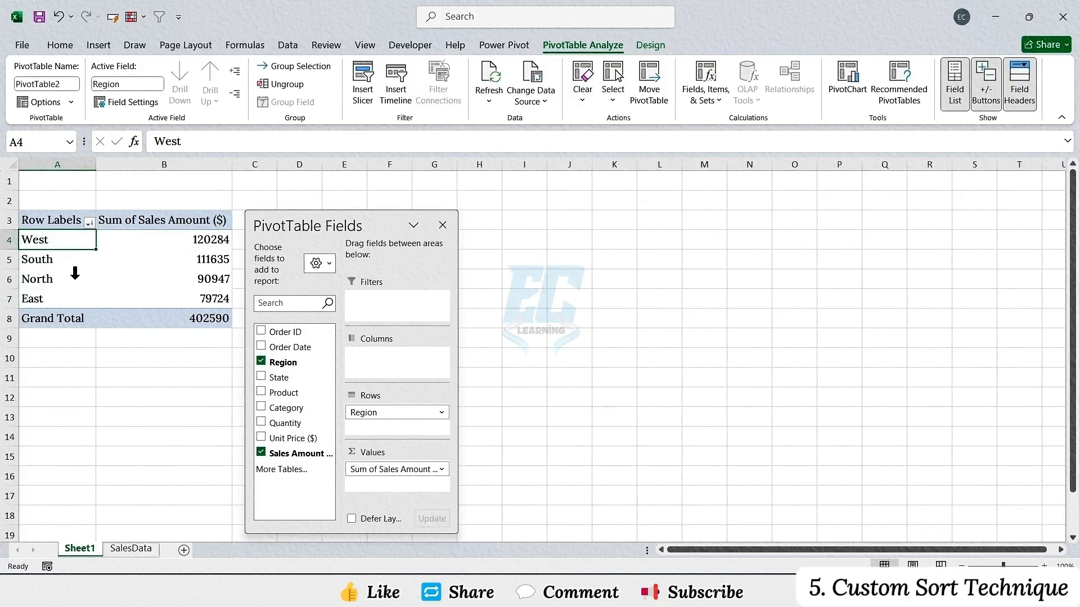
pyautogui.click(73, 281)
pyautogui.moveTo(77, 288); pyautogui.dragTo(80, 231)
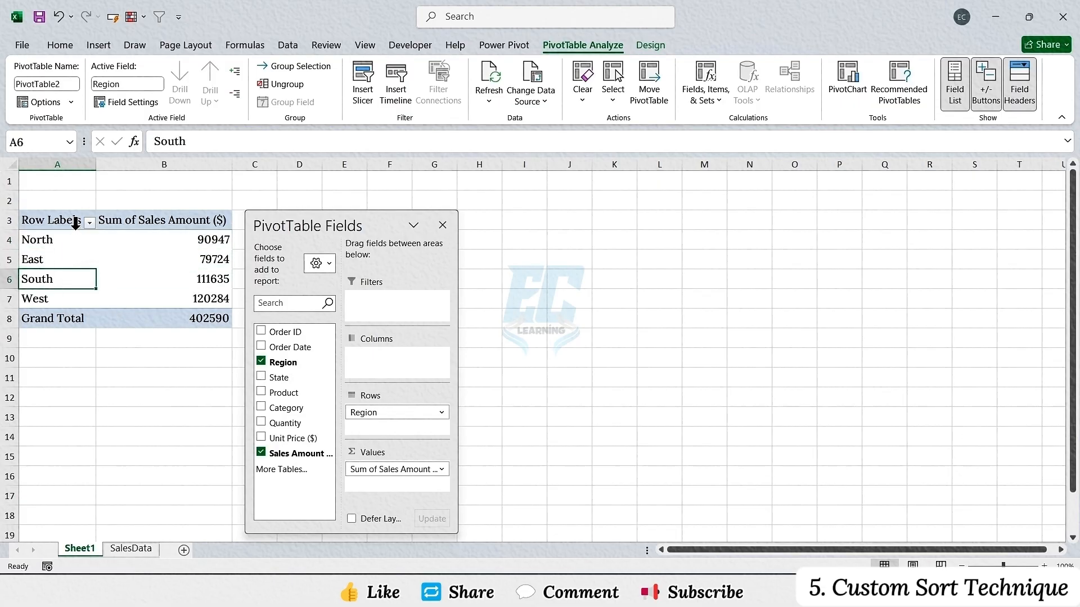
pyautogui.moveTo(100, 288); pyautogui.dragTo(78, 256)
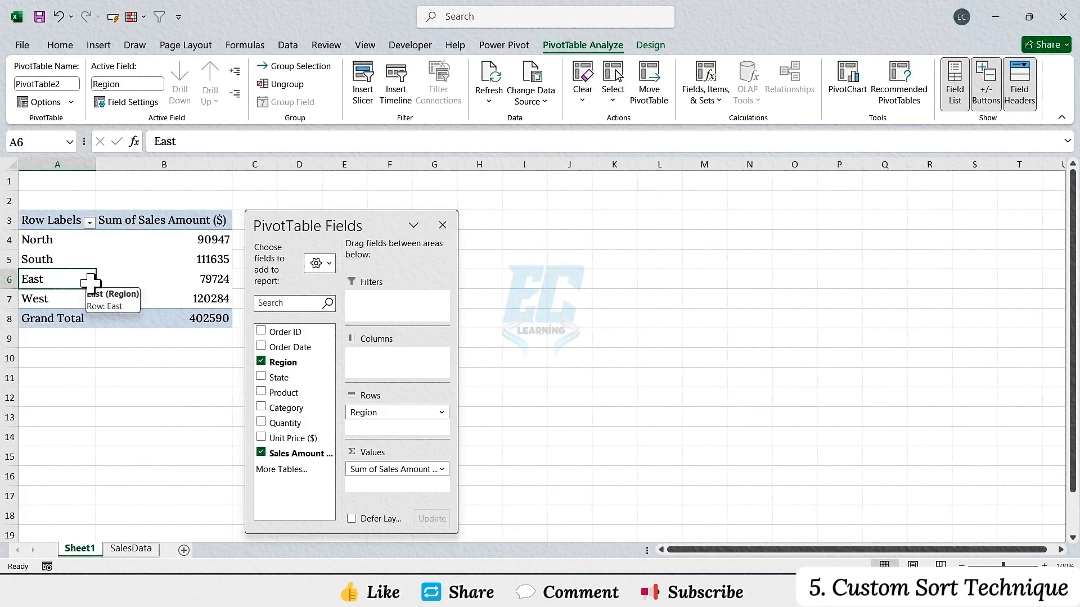
pyautogui.hotkey('ctrl', 'z')
pyautogui.hotkey('ctrl', 'z')
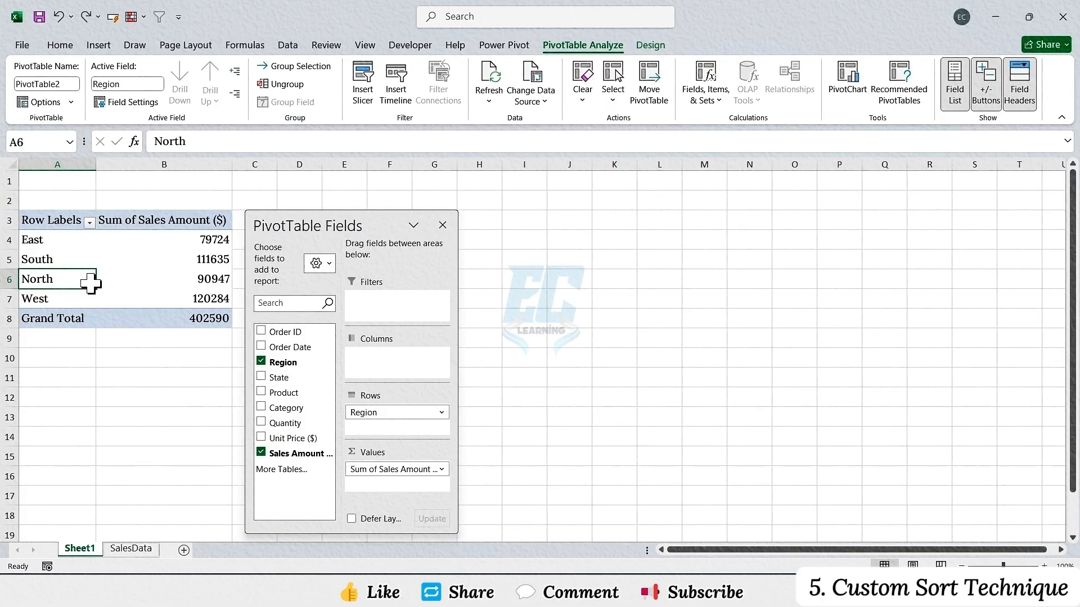
# Step: Reorder the PivotTable regions by entering North, South, East and West over the row labels in A4:A7
pyautogui.click(61, 243)
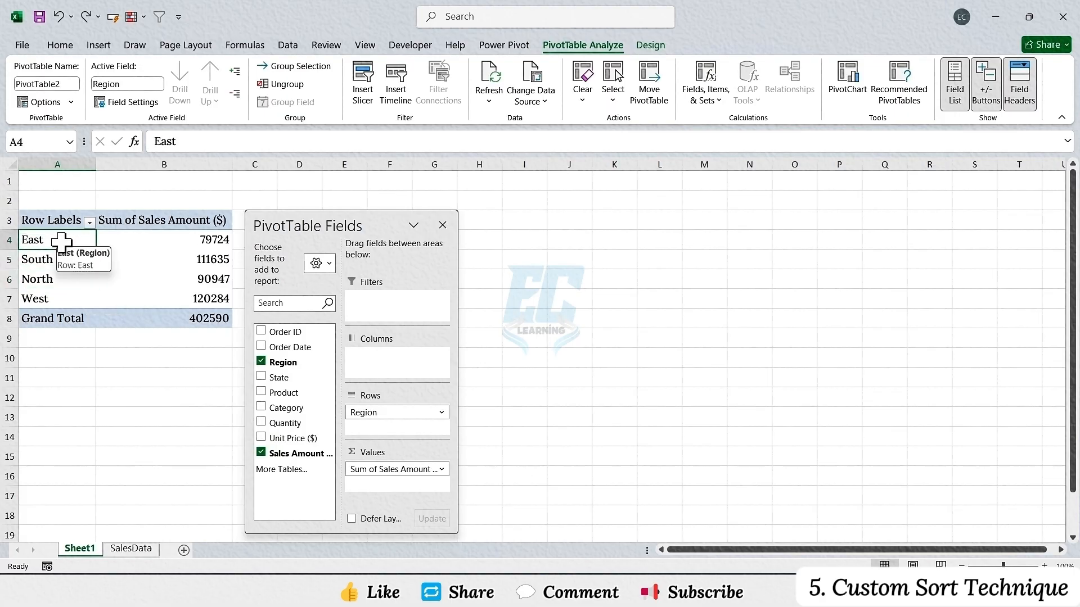
pyautogui.write('North')
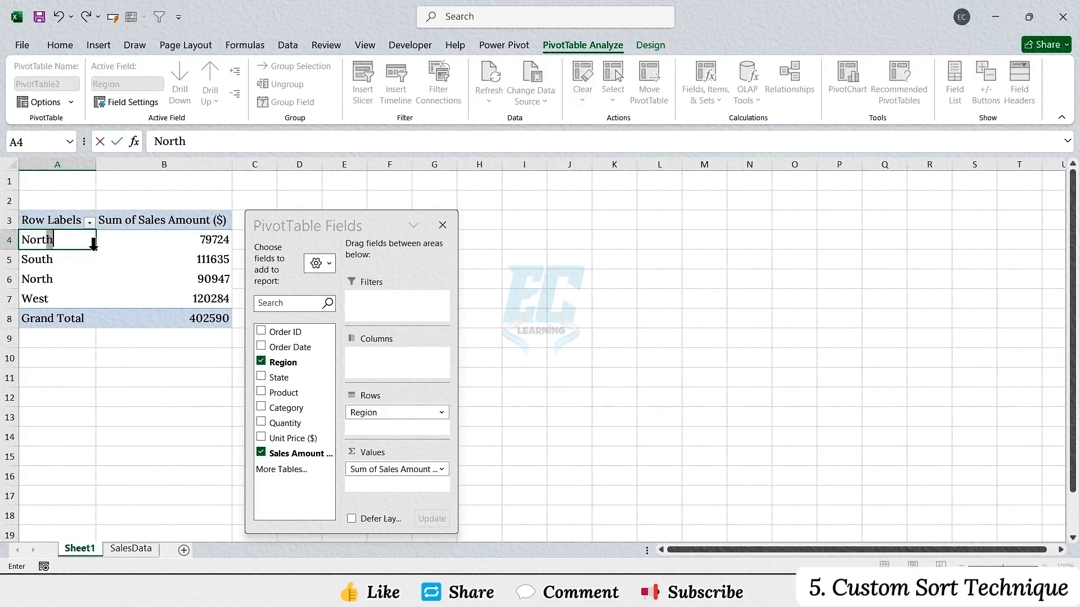
pyautogui.press('Return')
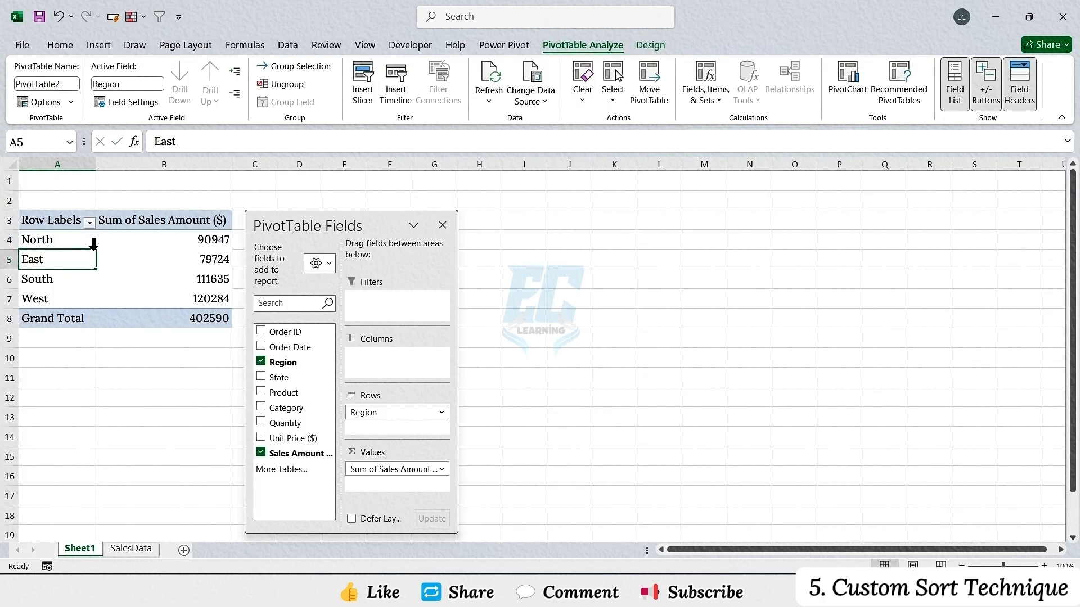
pyautogui.write('South')
pyautogui.press('Return')
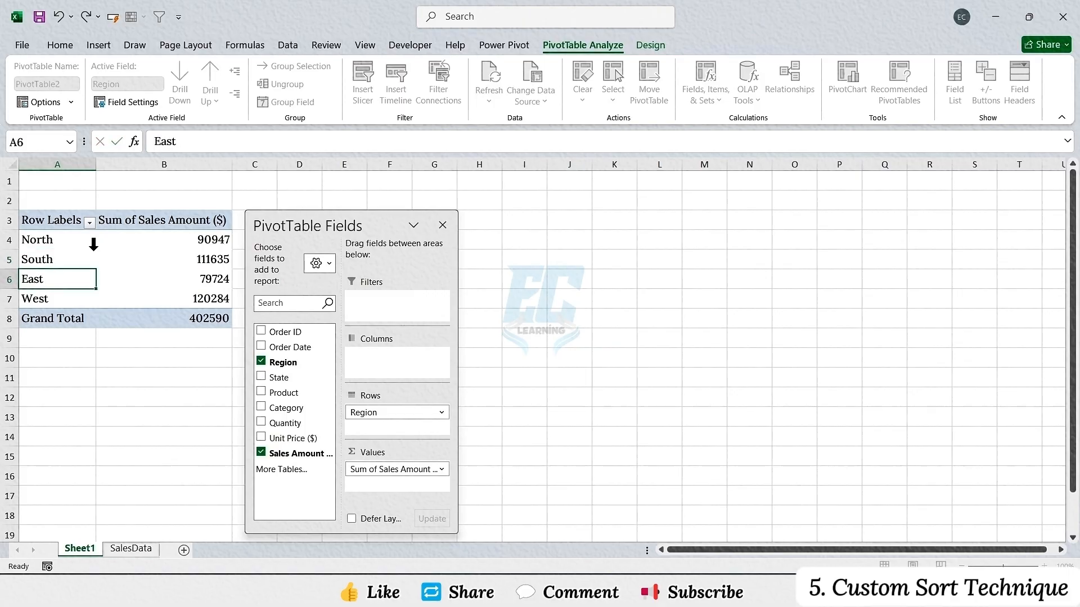
pyautogui.write('East')
pyautogui.press('Return')
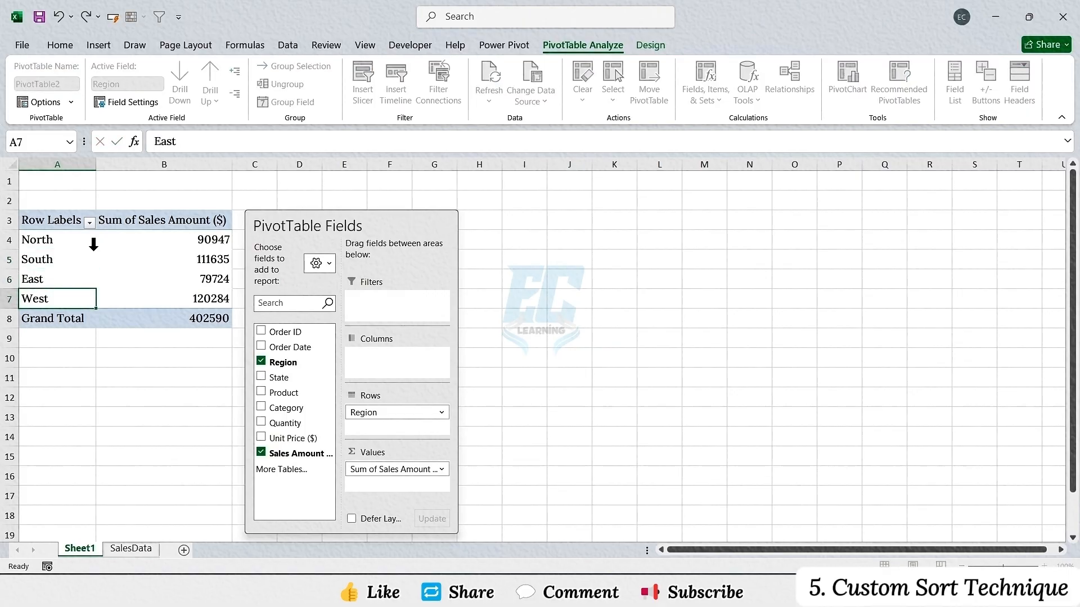
pyautogui.write('West')
pyautogui.press('Return')
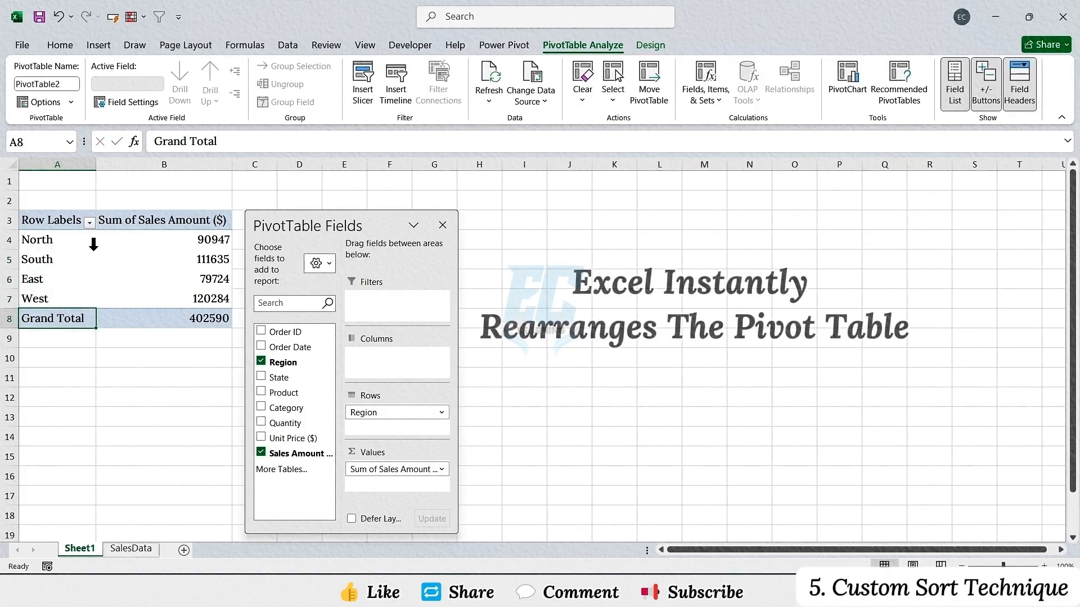
# Step: Open the Custom Lists editor from the advanced program options
pyautogui.moveTo(183, 239); pyautogui.dragTo(184, 290)
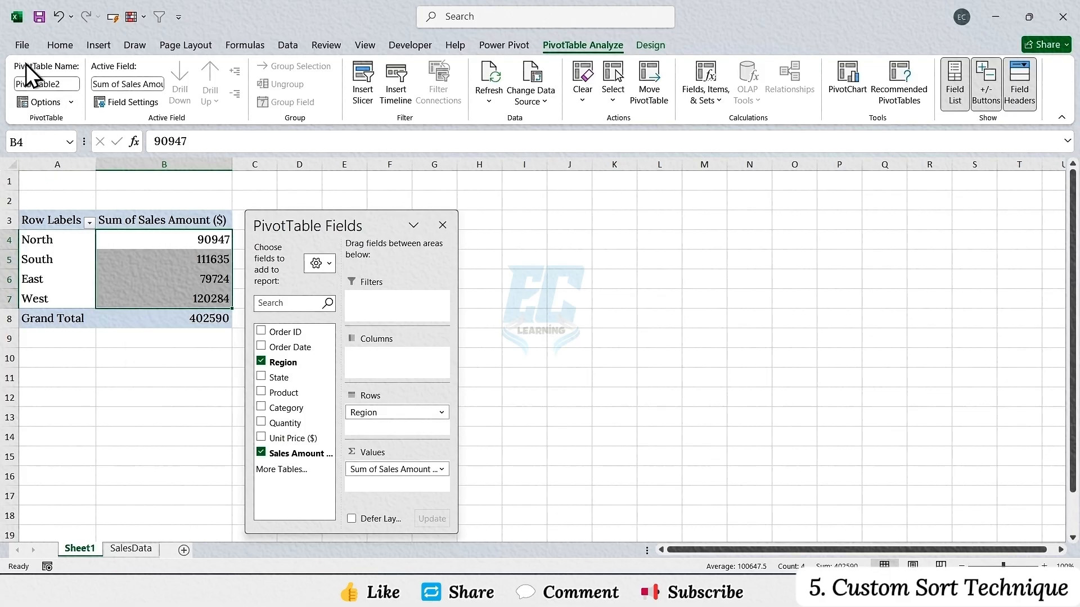
pyautogui.click(25, 49)
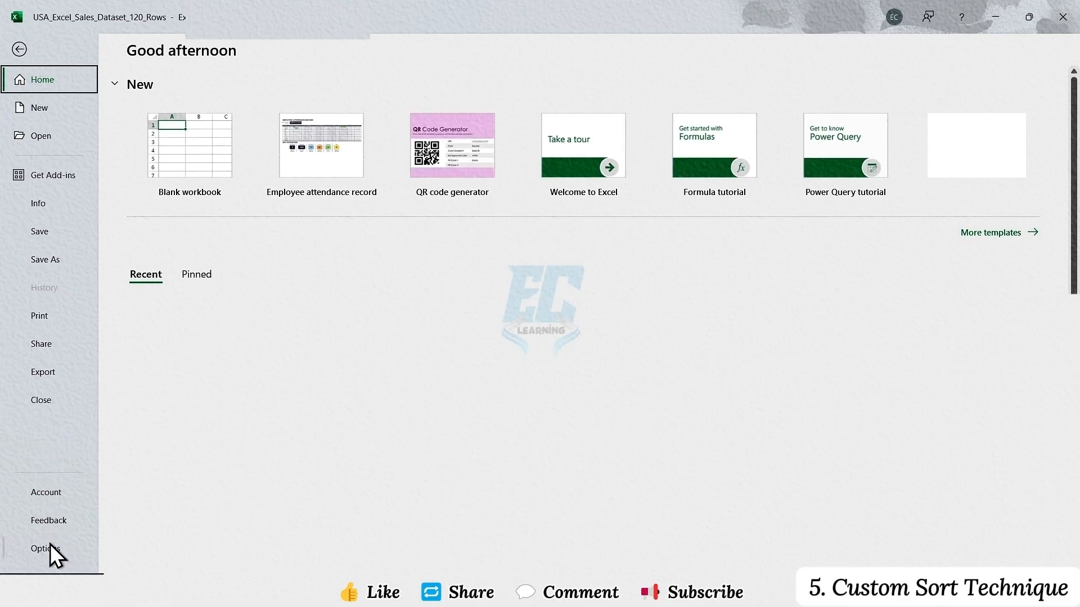
pyautogui.press('Escape')
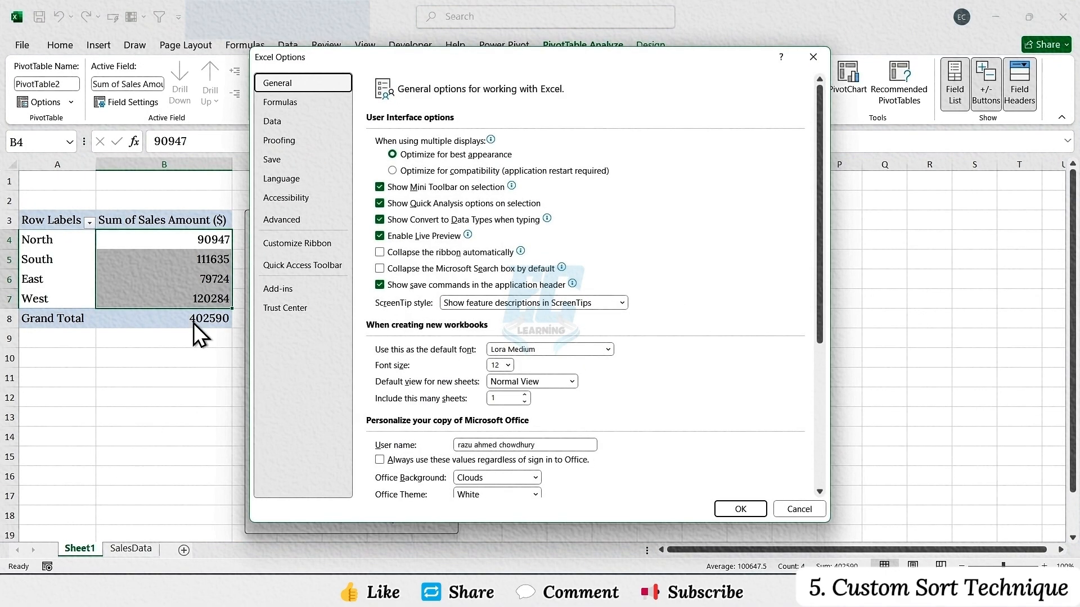
pyautogui.click(284, 220)
pyautogui.scroll(-15, 665, 296)
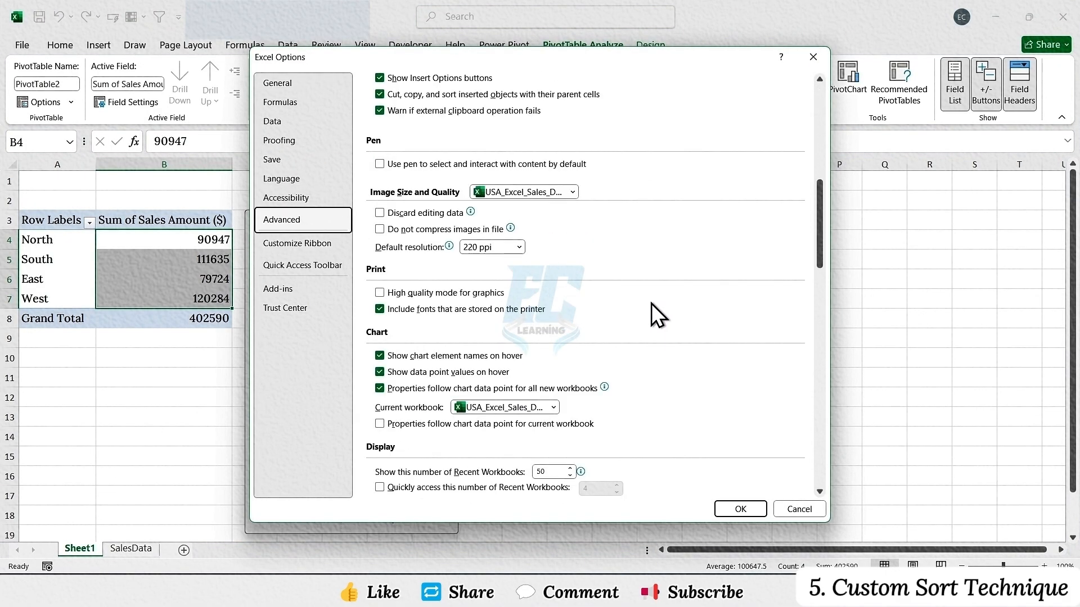
pyautogui.scroll(-10, 650, 306)
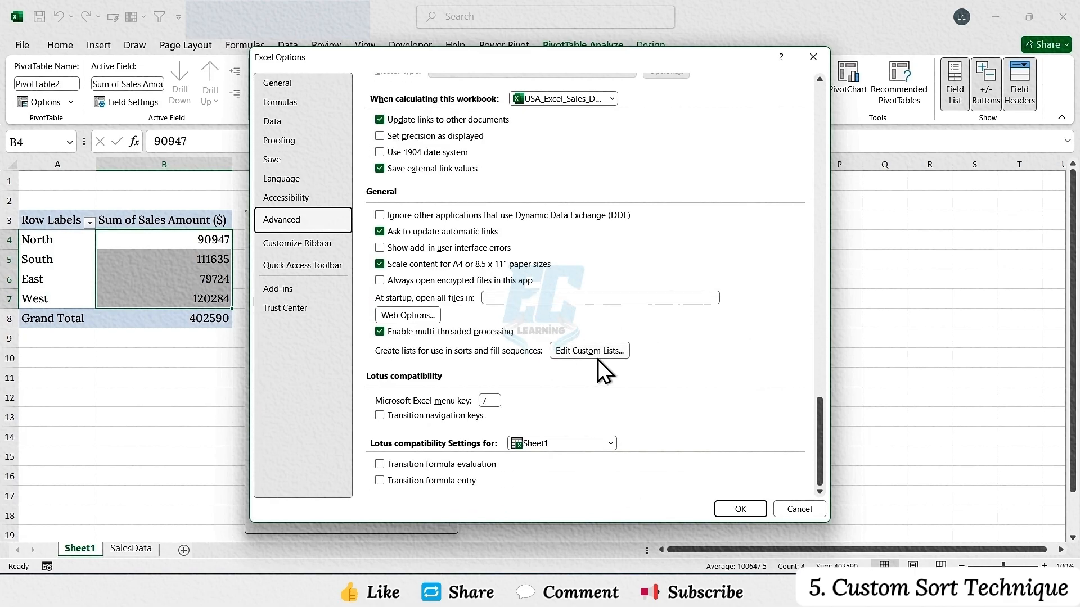
pyautogui.click(581, 351)
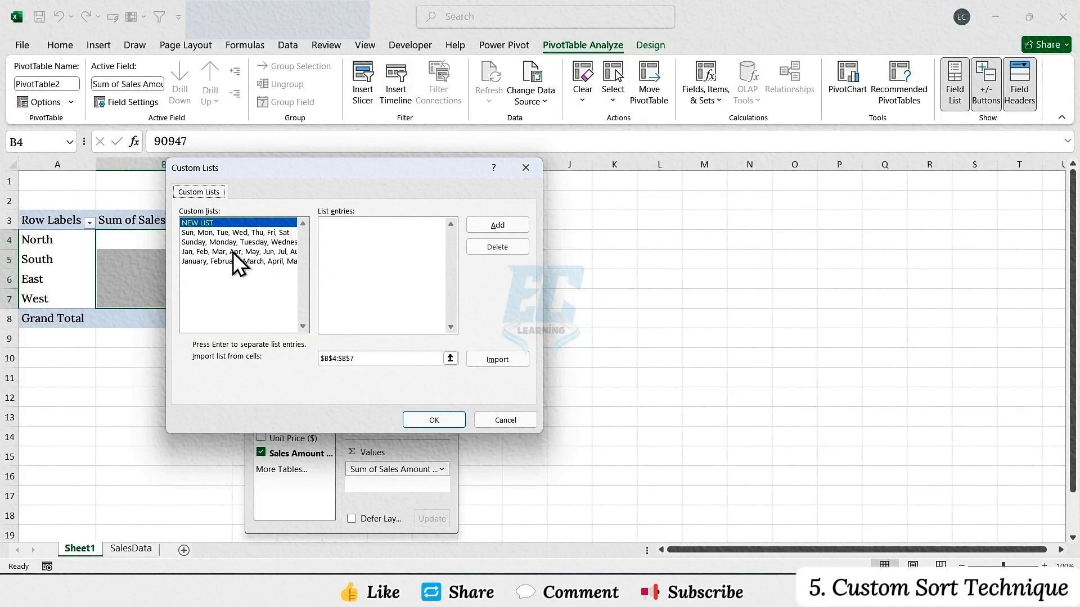
# Step: Enter North, South, East and West as entries of a new custom list, and clear them again
pyautogui.click(335, 243)
pyautogui.write('North')
pyautogui.press('Return')
pyautogui.write('South')
pyautogui.press('Return')
pyautogui.write('East')
pyautogui.press('Return')
pyautogui.write('West')
pyautogui.moveTo(350, 253); pyautogui.dragTo(316, 221)
pyautogui.press('Delete')
# Step: Import the region labels in A4:A7 as a new custom list in place of the B4:B7 range, and accept the program options
pyautogui.moveTo(403, 358); pyautogui.dragTo(273, 358)
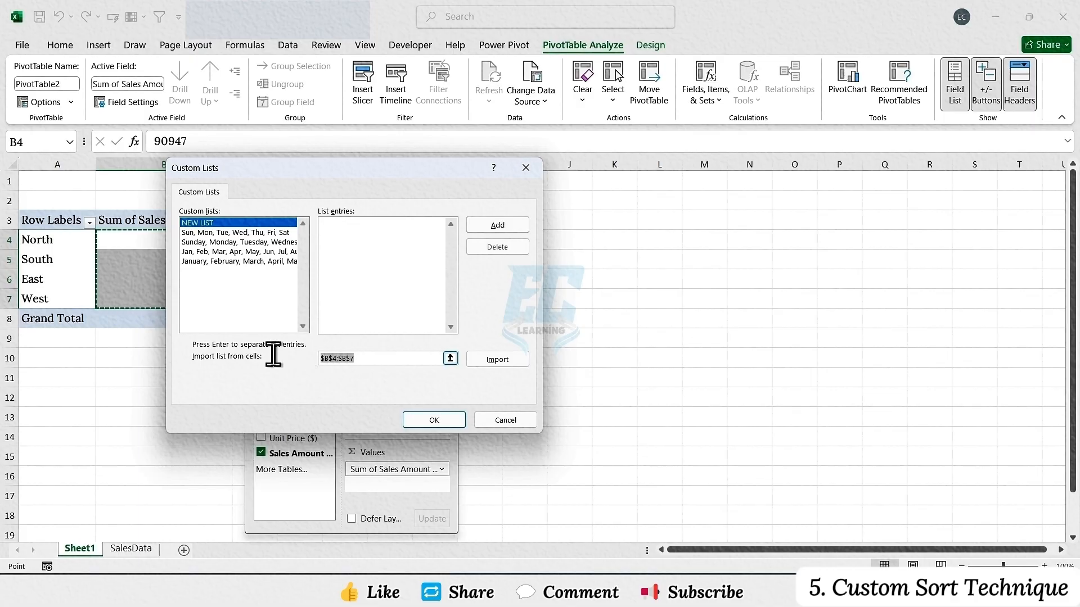
pyautogui.press('Delete')
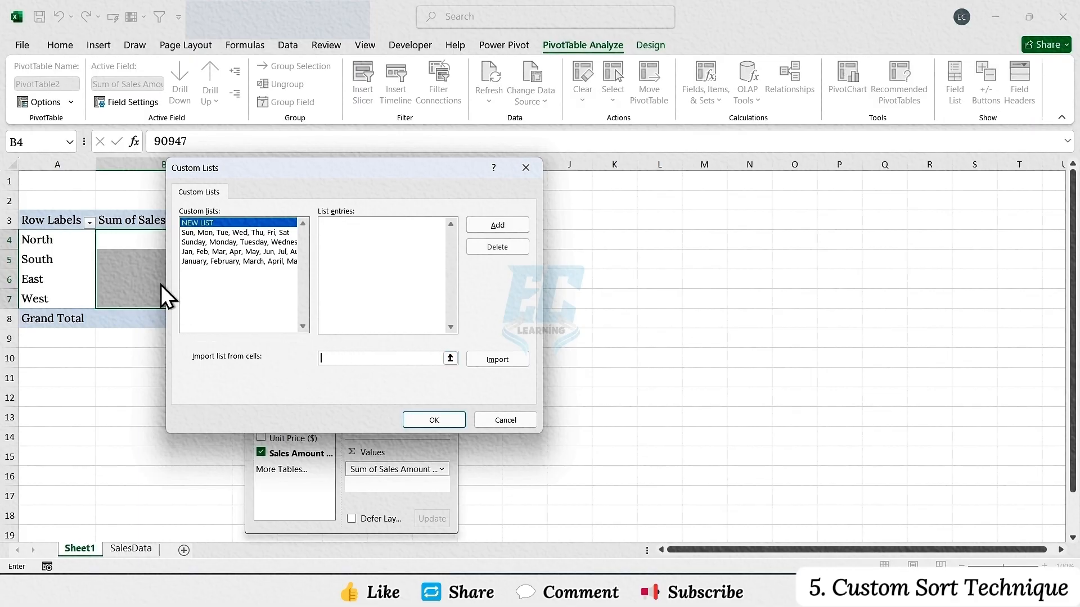
pyautogui.moveTo(75, 242); pyautogui.dragTo(72, 298)
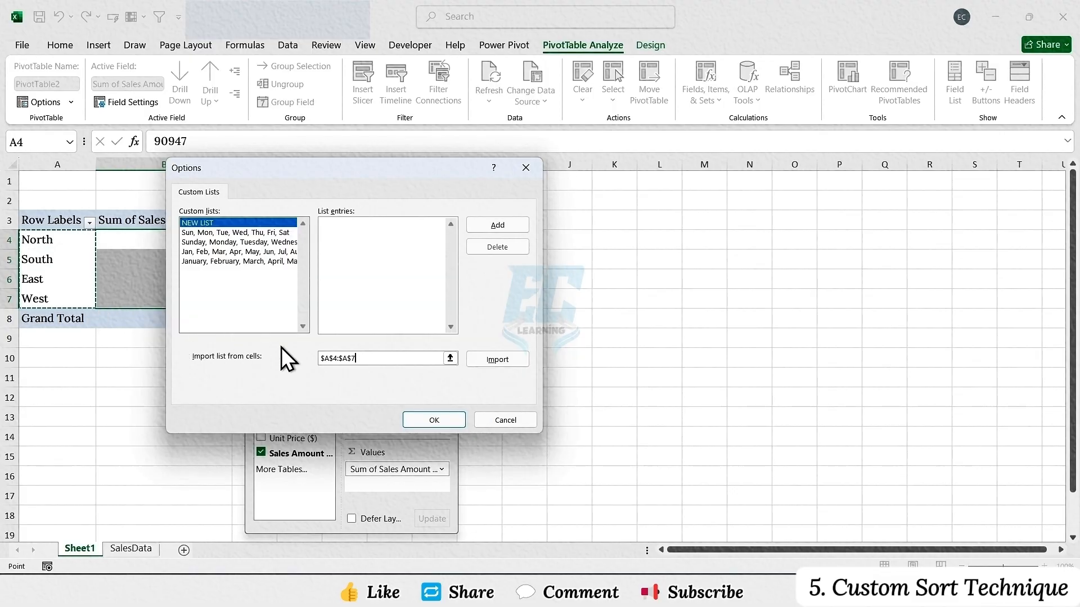
pyautogui.click(494, 358)
pyautogui.click(435, 420)
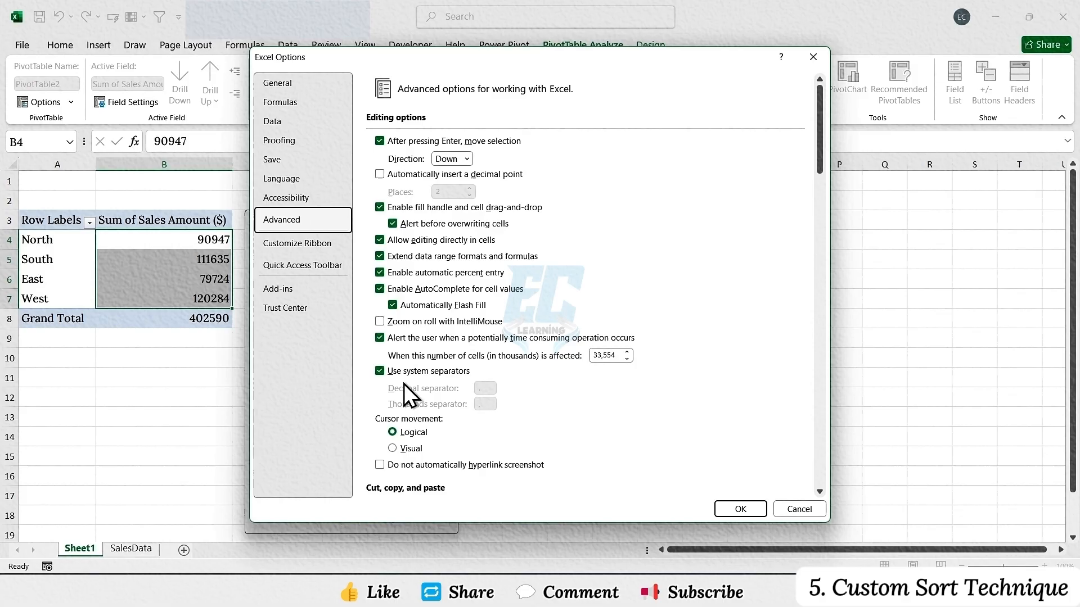
pyautogui.click(733, 508)
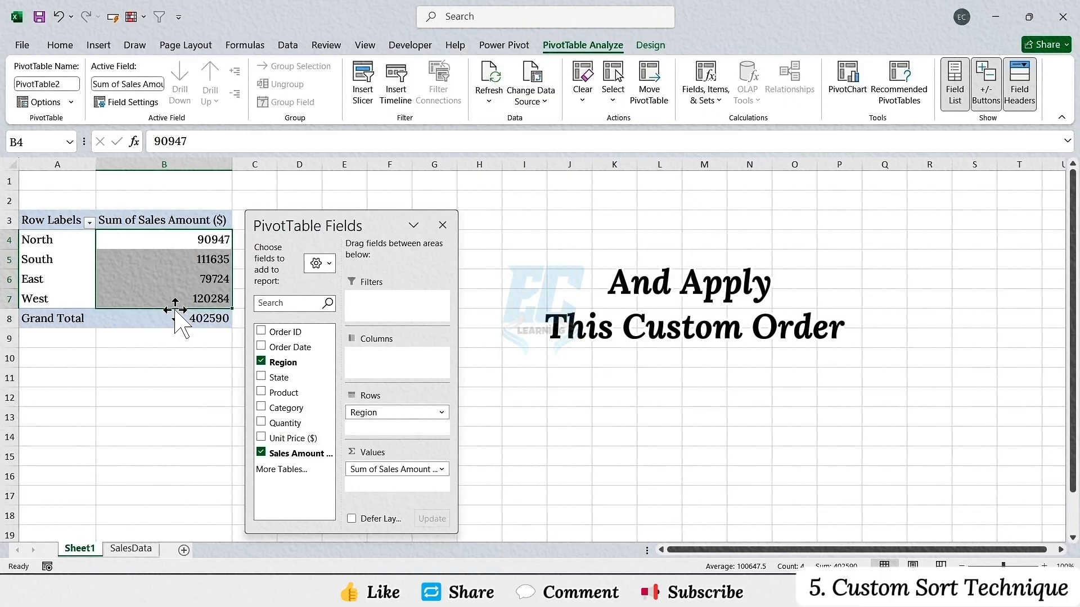
# Step: Sort the PivotTable's region row labels in ascending order, and re-sort them in descending order
pyautogui.click(72, 242)
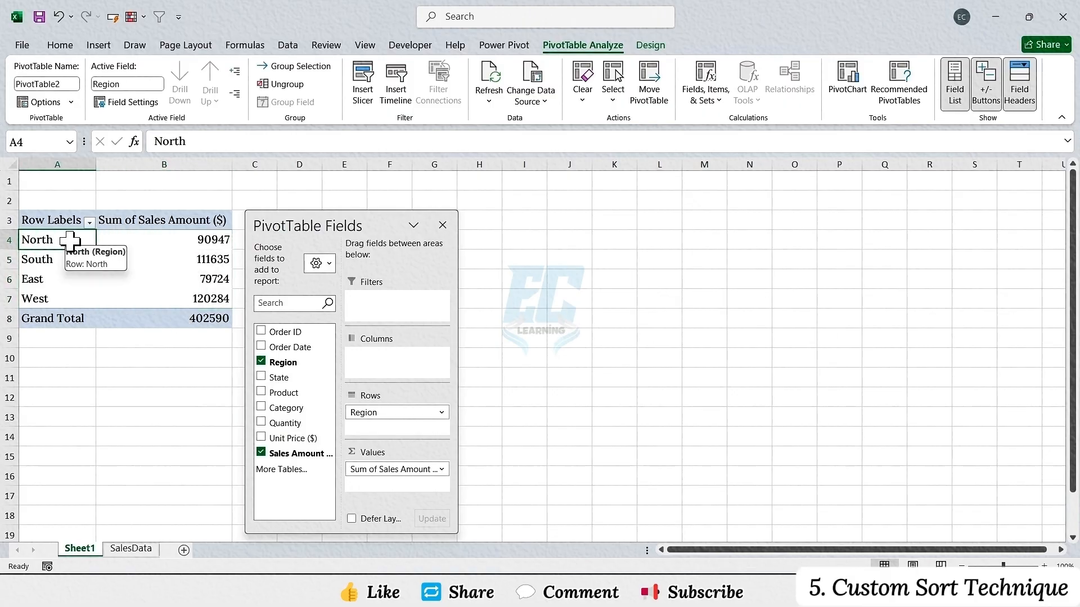
pyautogui.rightClick(73, 243)
pyautogui.moveTo(137, 343)
pyautogui.click(261, 341)
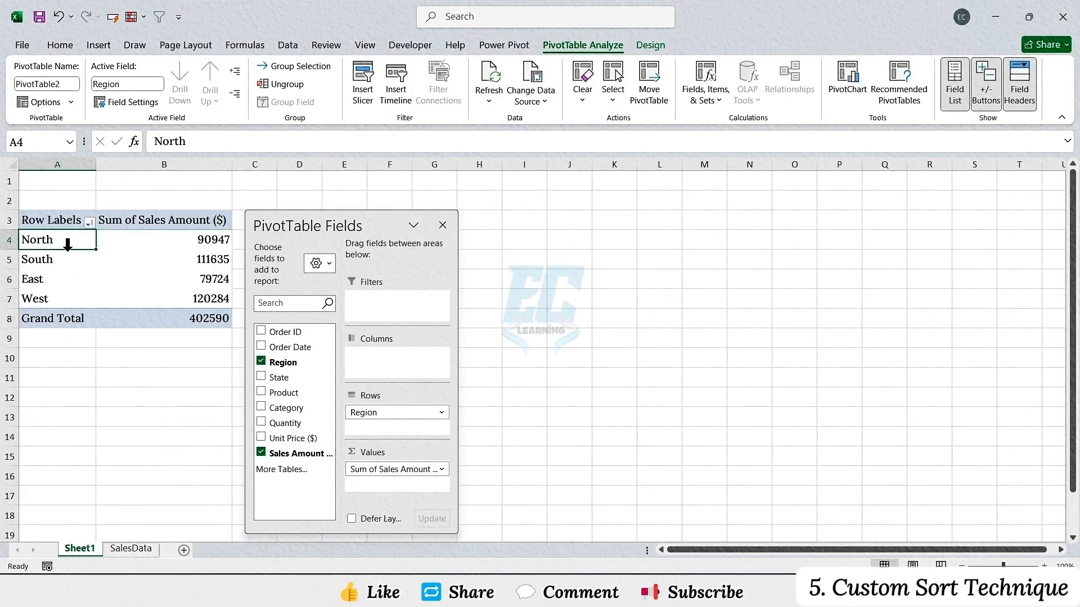
pyautogui.rightClick(75, 243)
pyautogui.moveTo(214, 344)
pyautogui.click(265, 368)
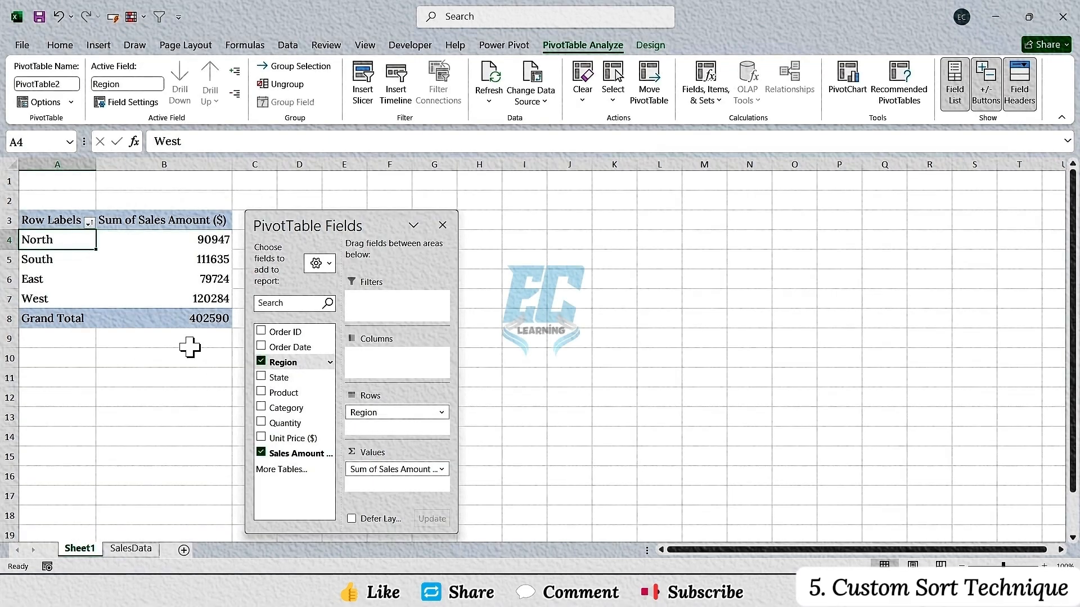